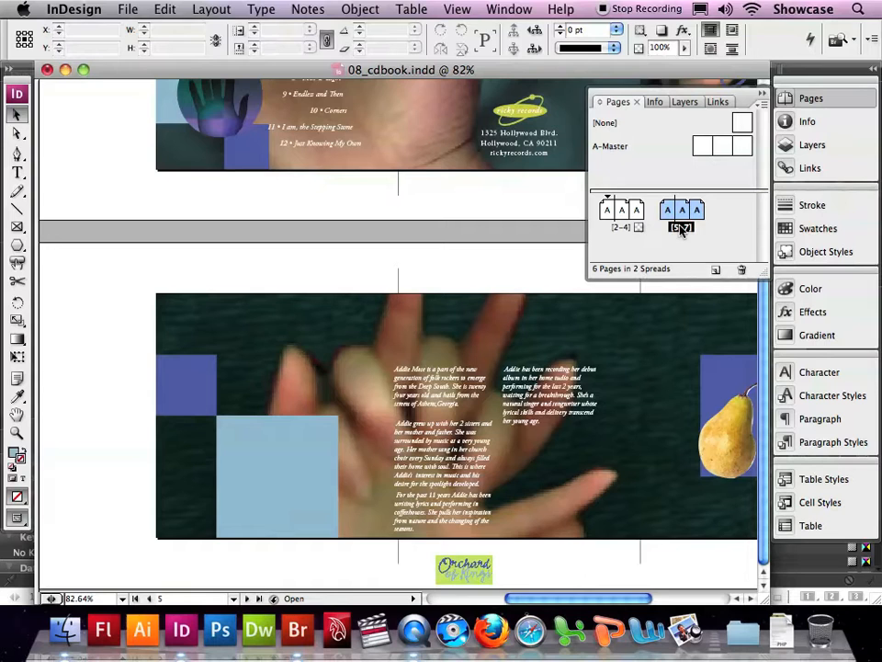
Step: Cut the Orchard of Kings logo from the pasteboard below the spread of pages 5-7
click(456, 11)
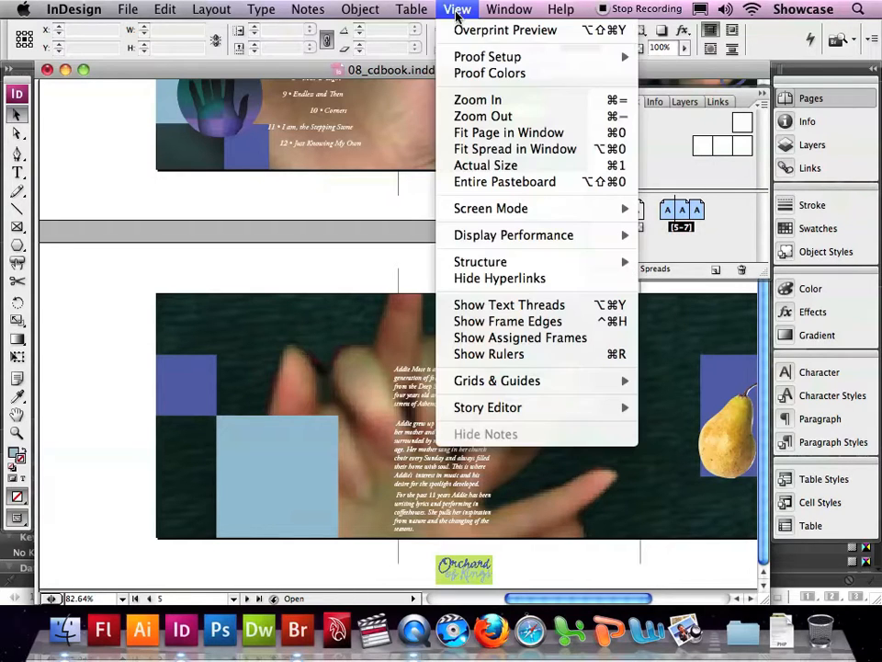
click(477, 149)
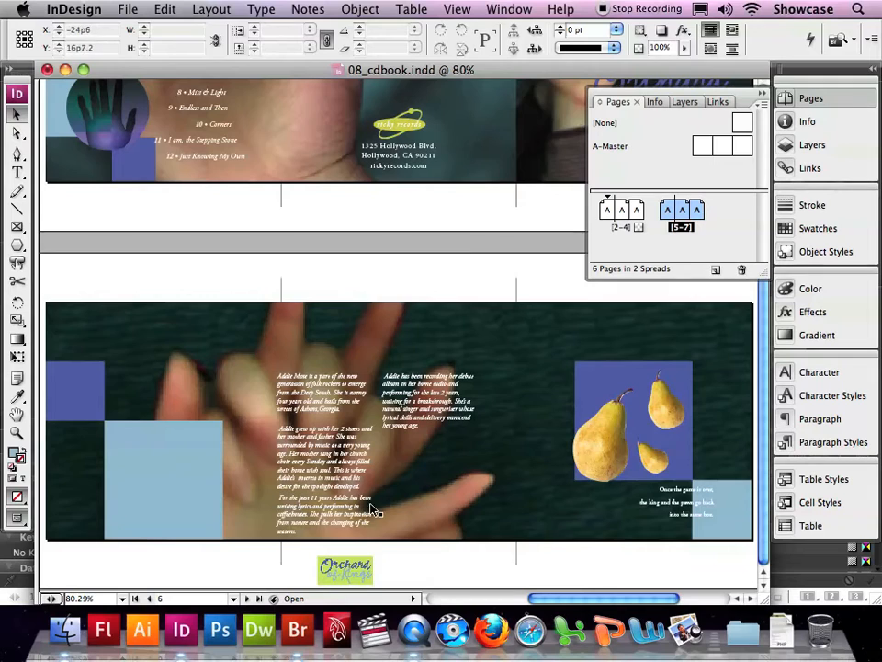
click(362, 573)
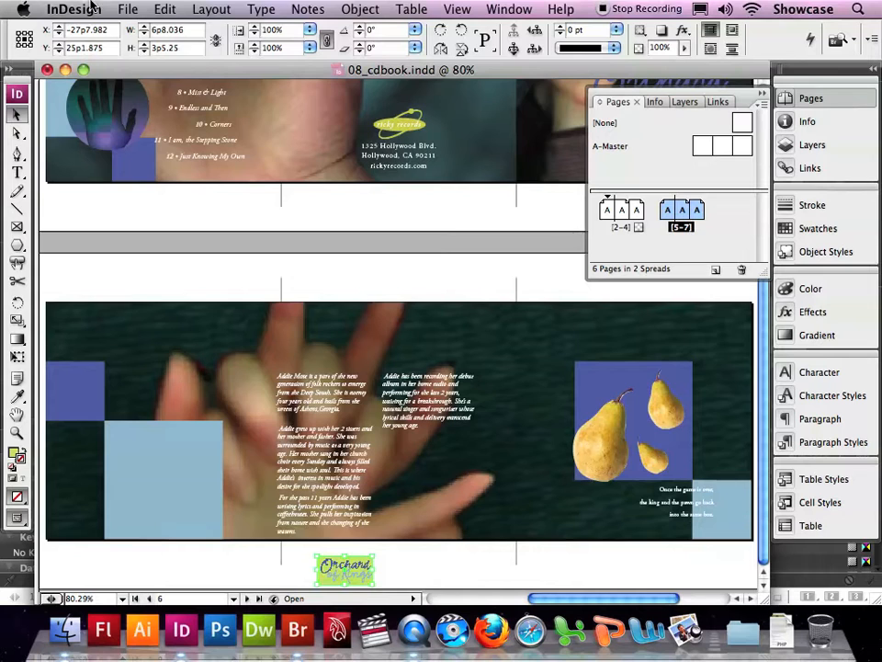
click(164, 9)
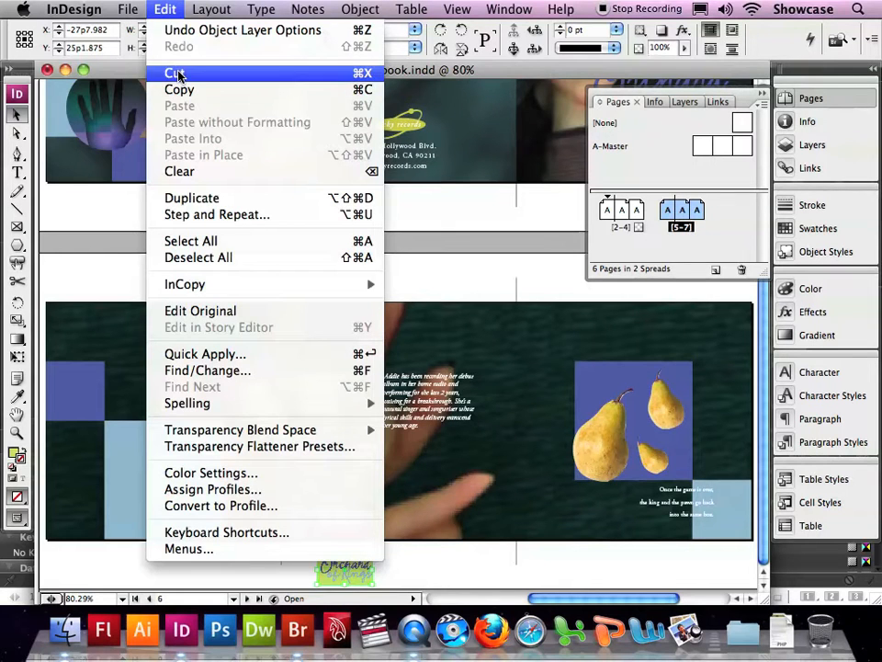
click(175, 74)
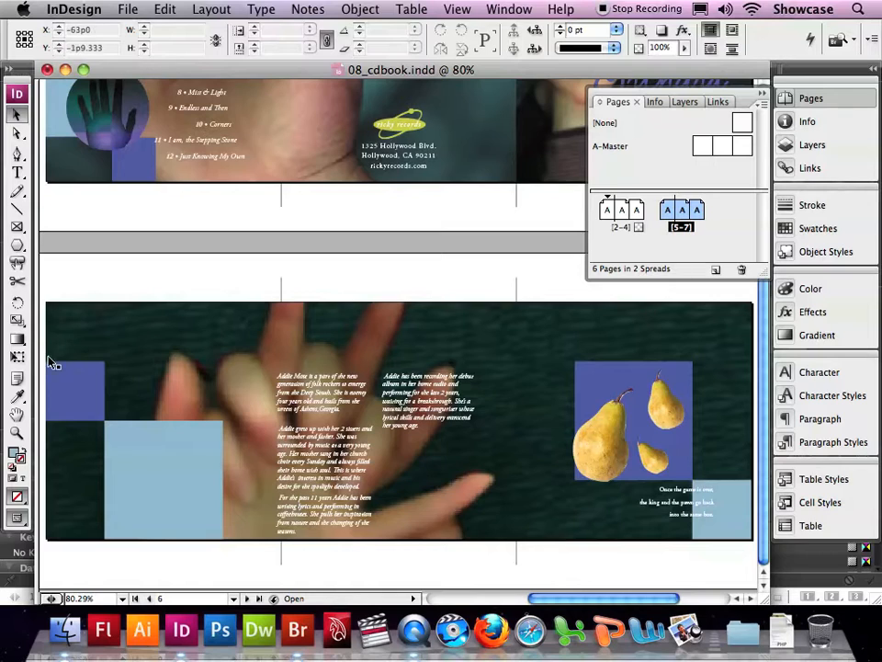
Step: Bring the middle page of the second spread into view and show the hidden characters in its text
click(21, 434)
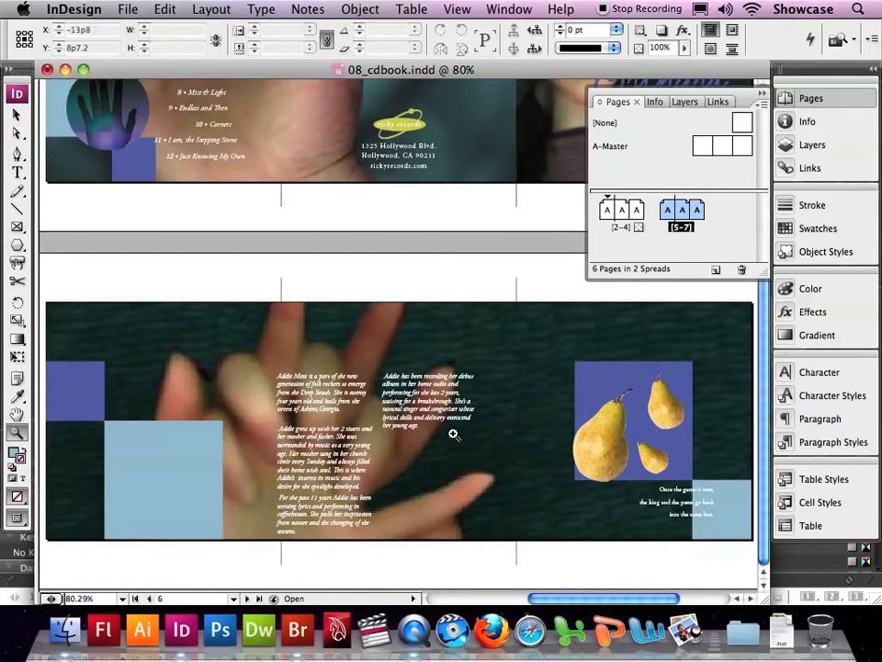
click(424, 420)
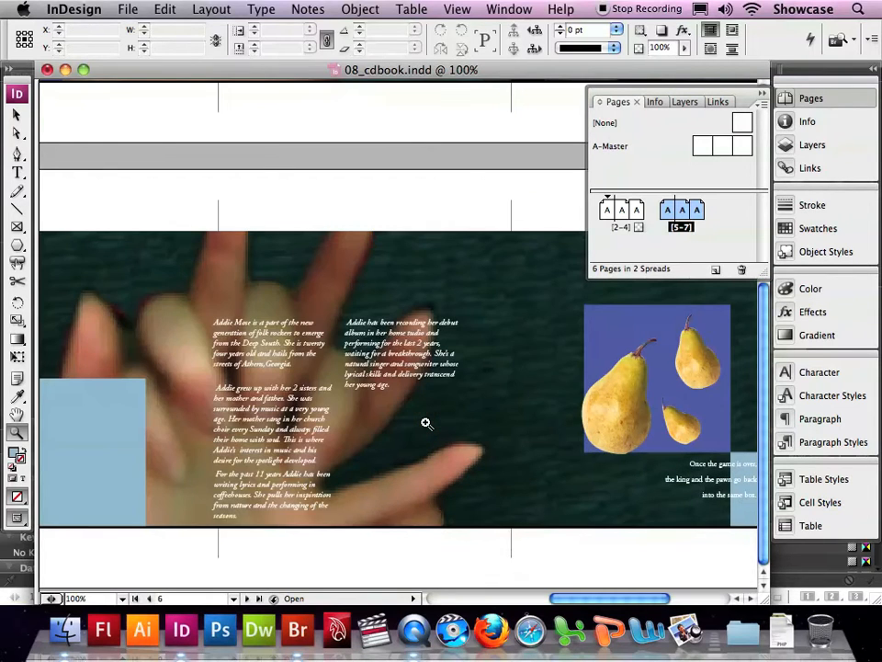
click(426, 423)
click(425, 423)
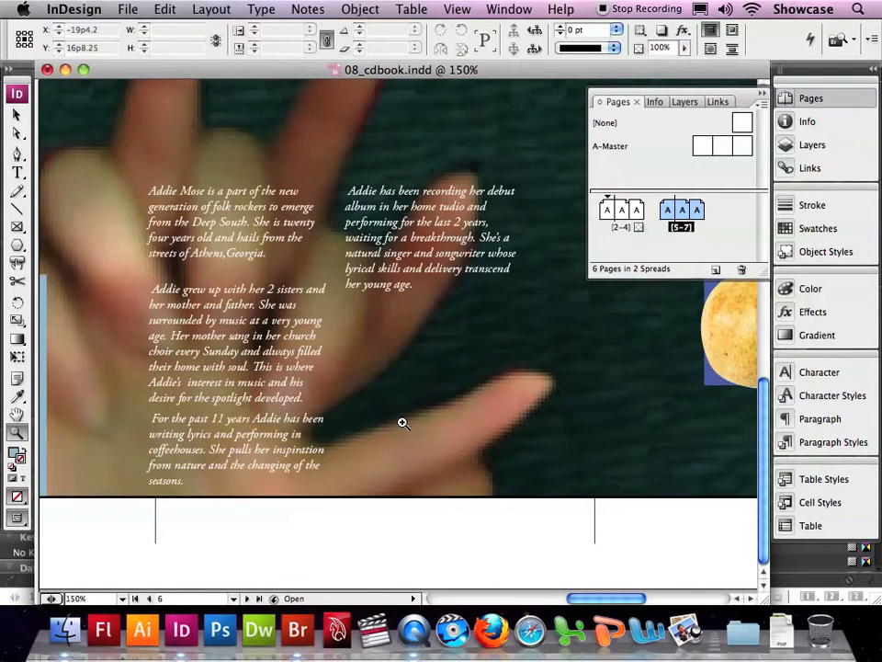
scroll(395, 422, left, 1)
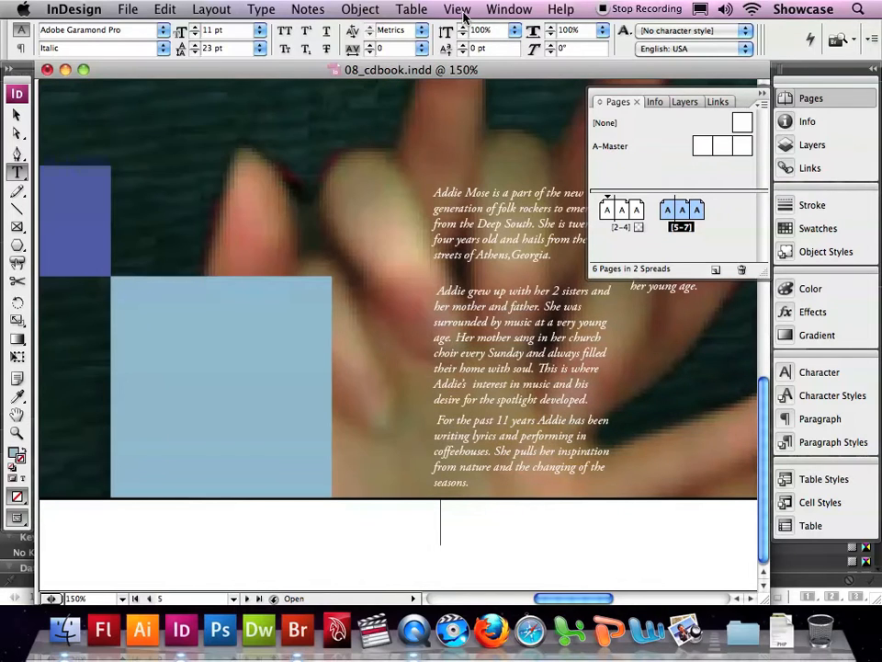
click(459, 11)
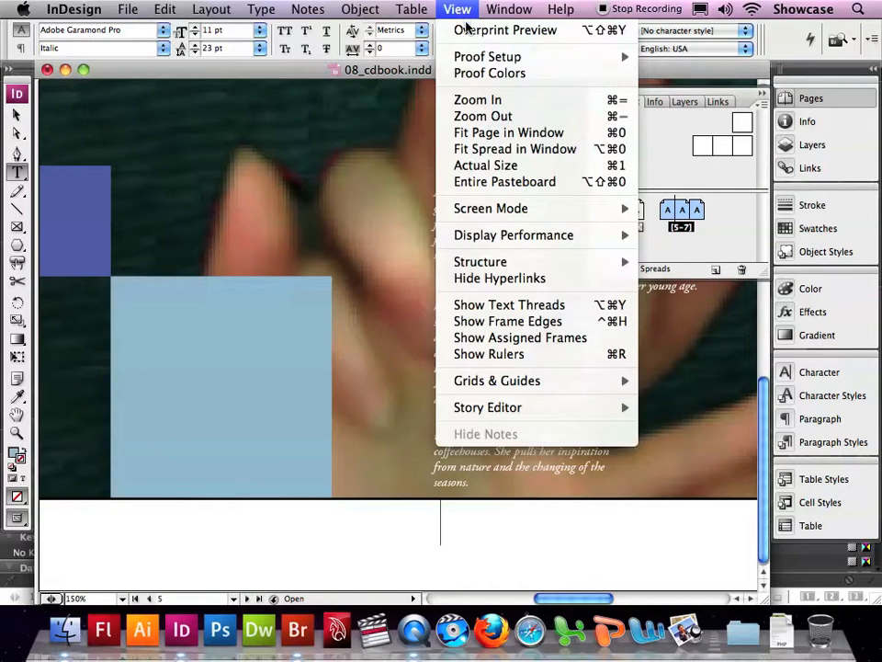
click(482, 136)
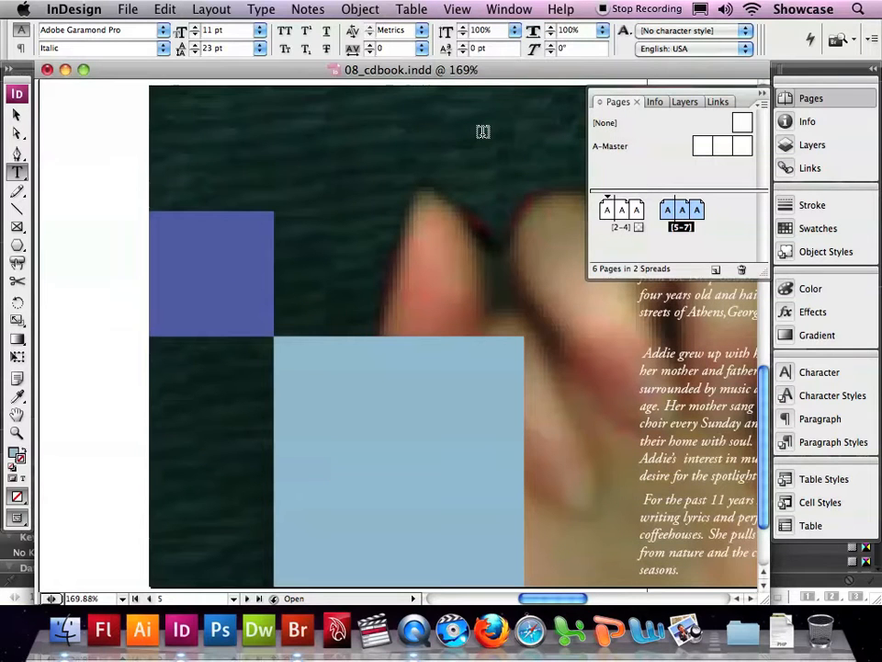
double_click(684, 211)
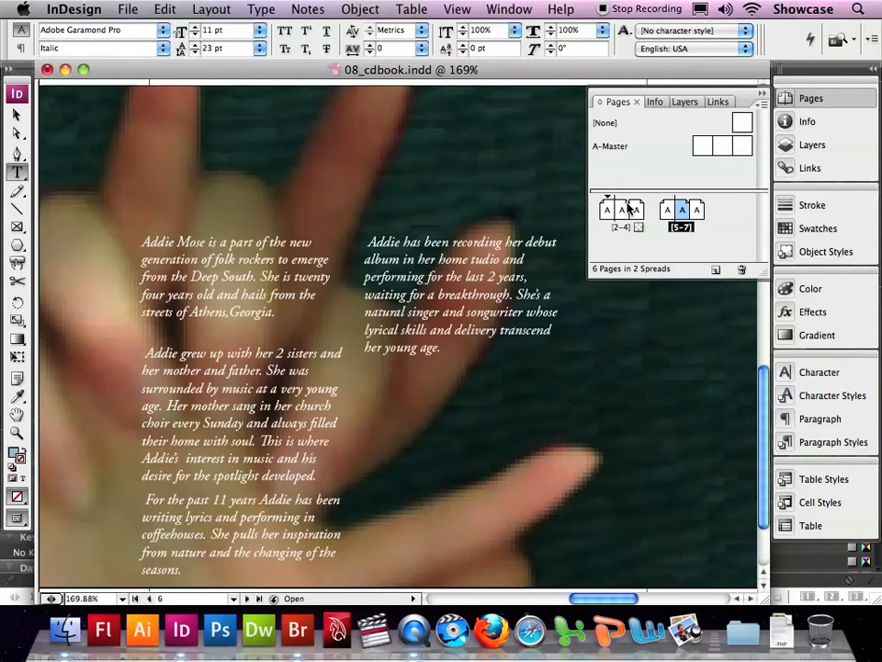
click(259, 11)
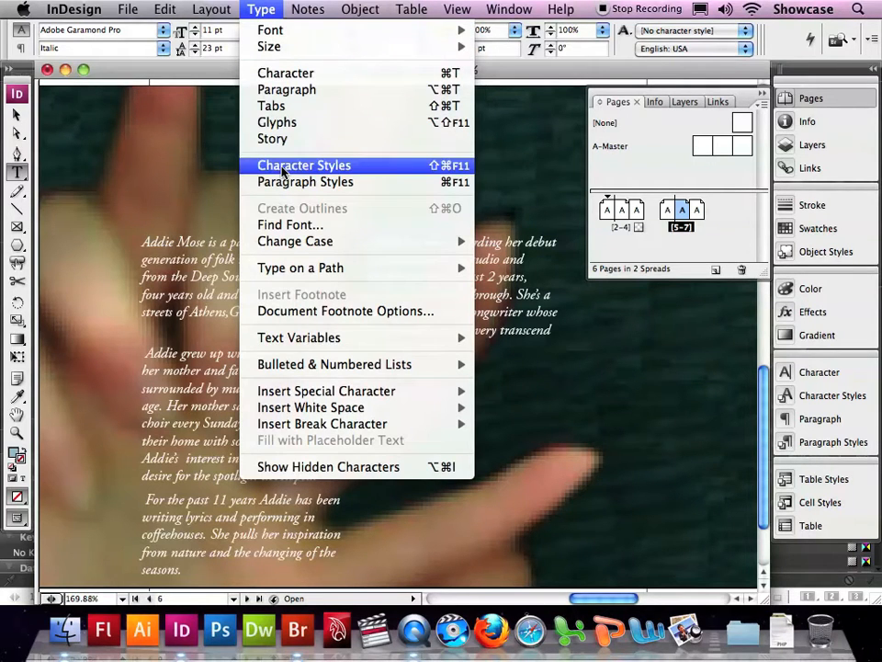
click(291, 467)
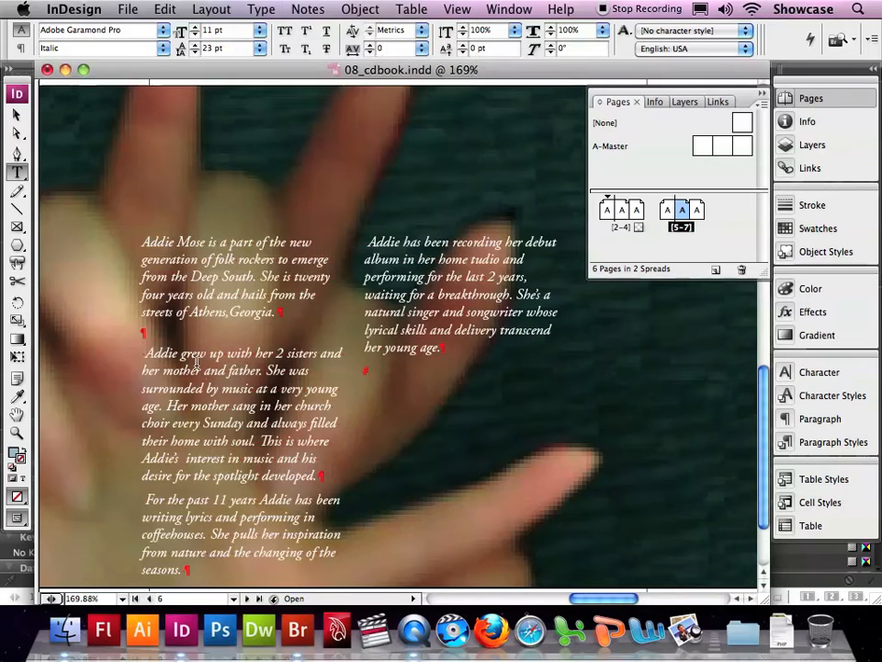
Step: Paste the cut logo as an inline graphic into the empty paragraph below the first paragraph of the biography
click(137, 332)
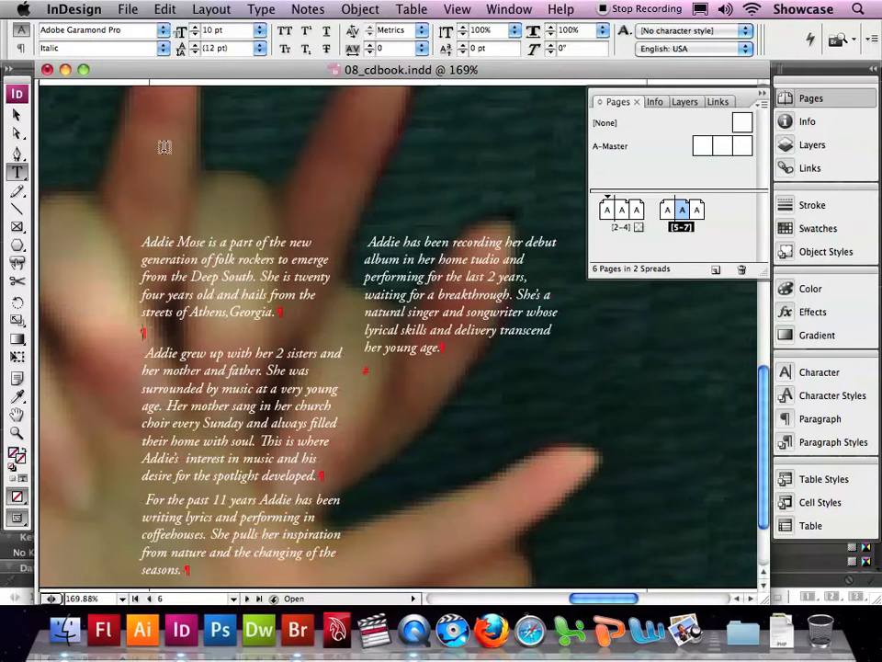
click(163, 8)
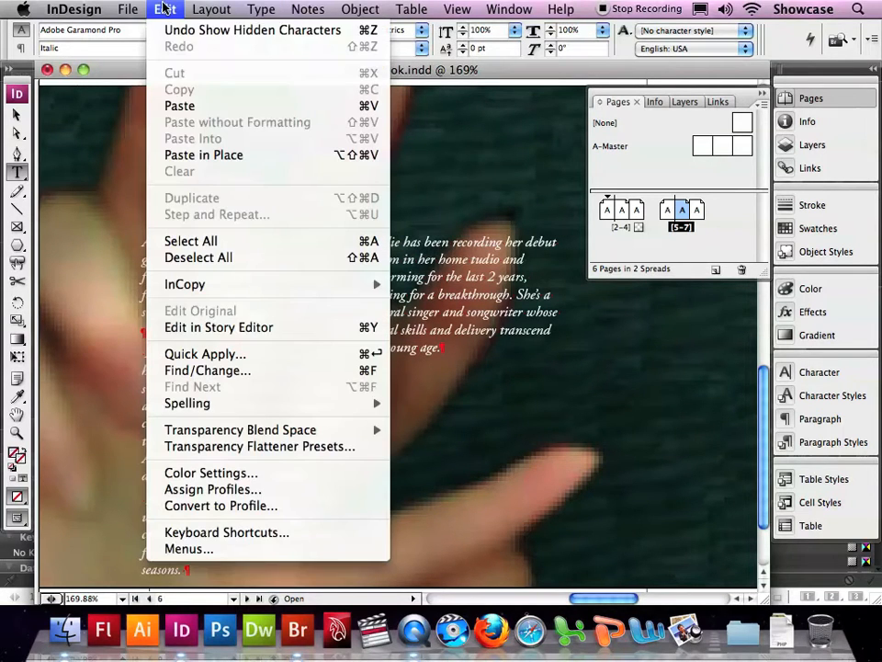
click(181, 106)
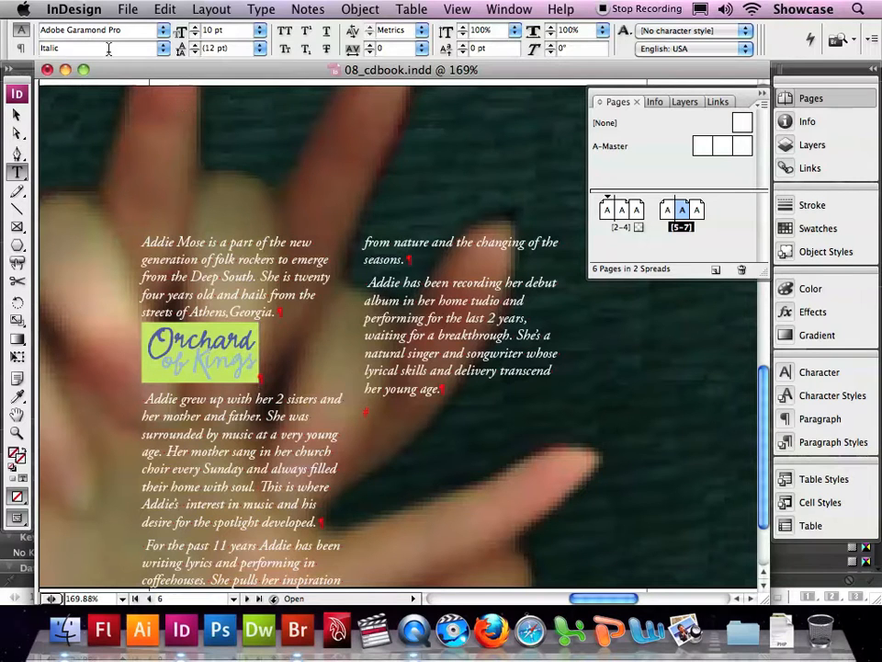
Step: Set the space before the logo's paragraph to 0p4
click(20, 48)
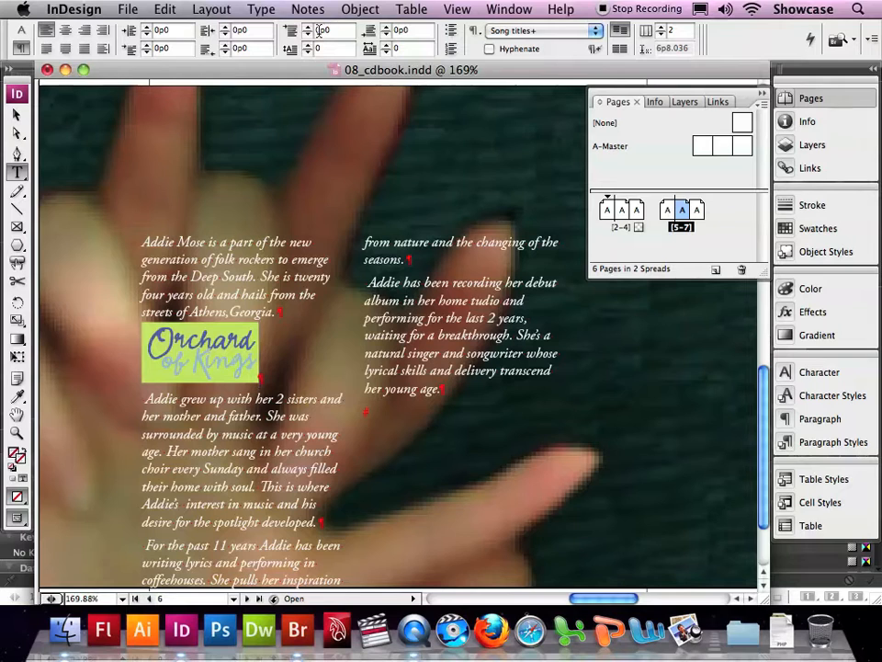
click(311, 27)
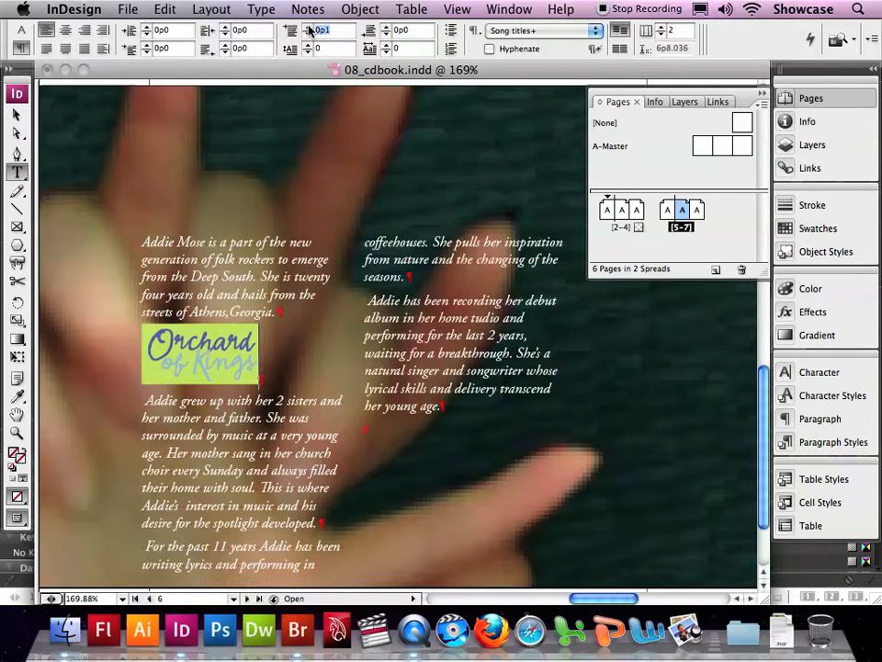
click(311, 28)
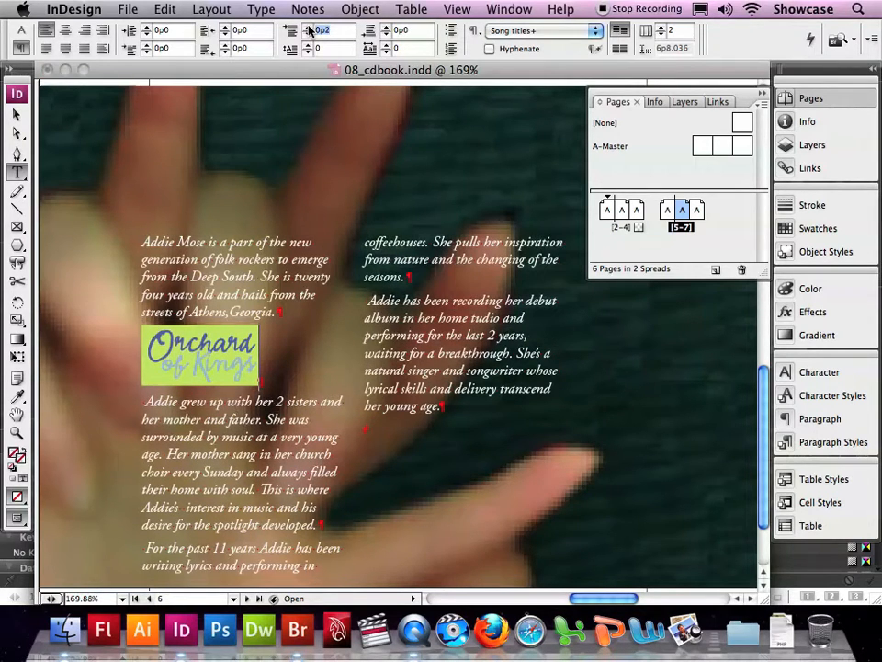
click(311, 29)
click(310, 28)
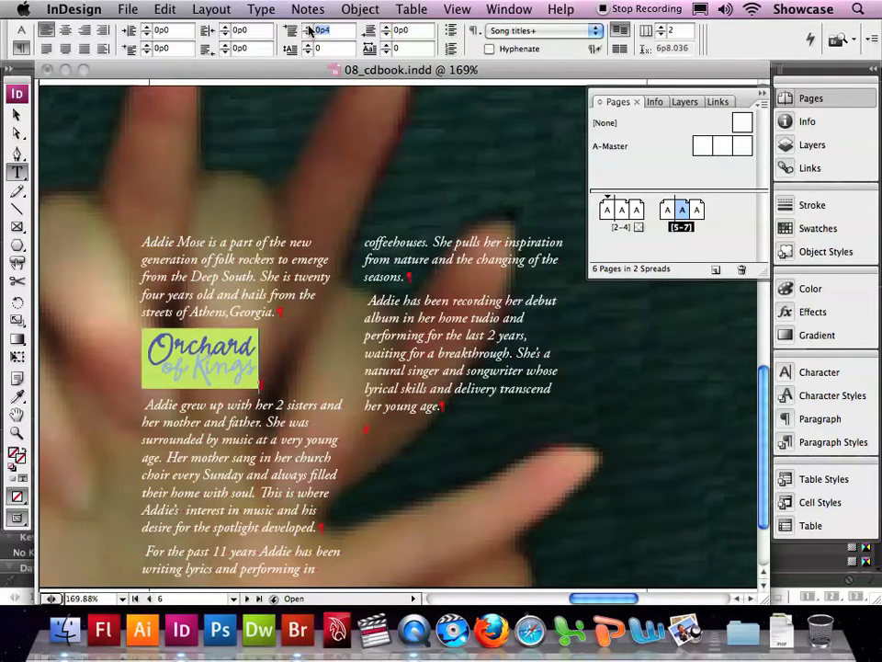
Step: Scale the inline logo together with its frame to about 15p1 wide by 7p9 high, extending into the second text column
click(16, 114)
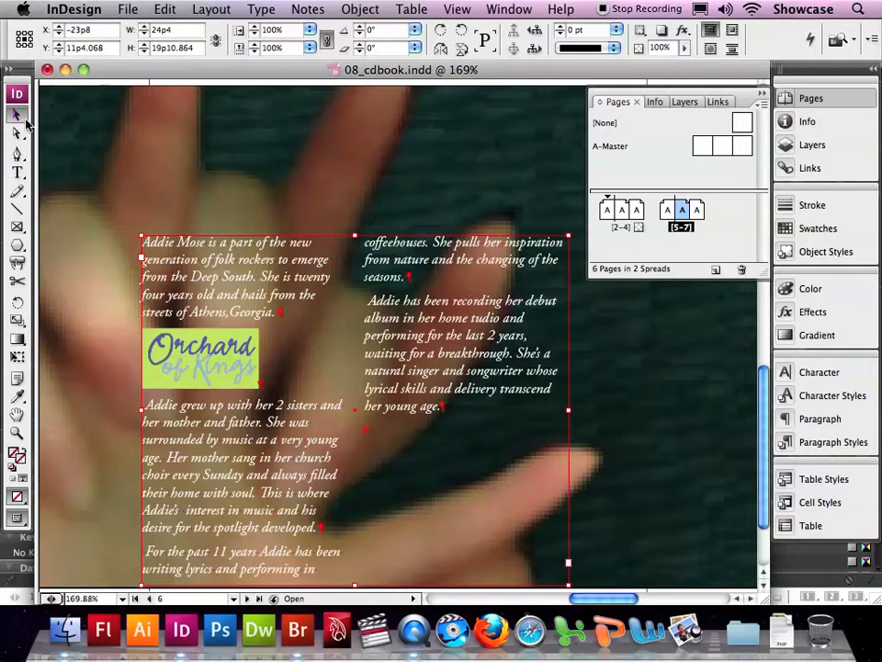
click(203, 354)
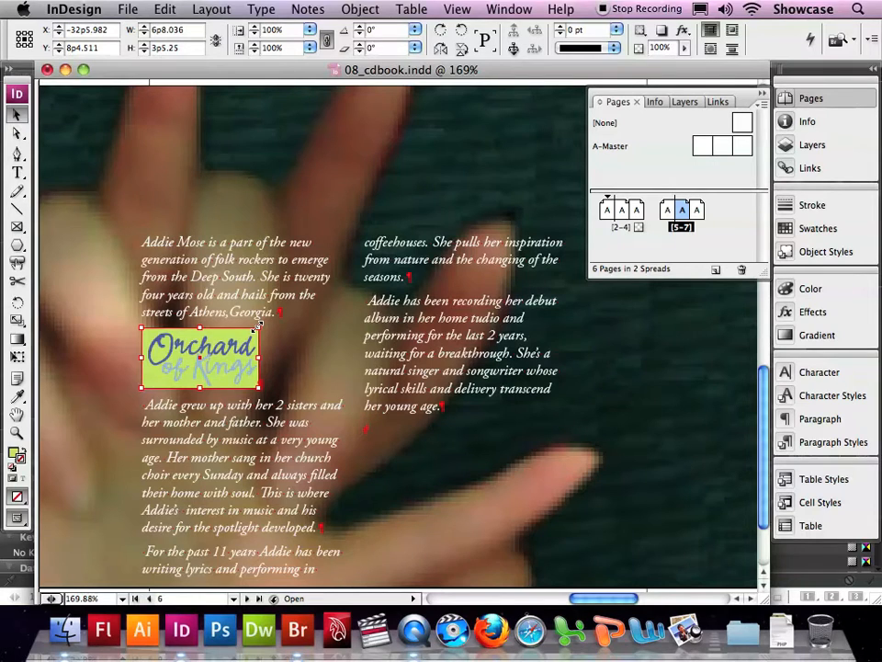
drag(260, 326, 405, 285)
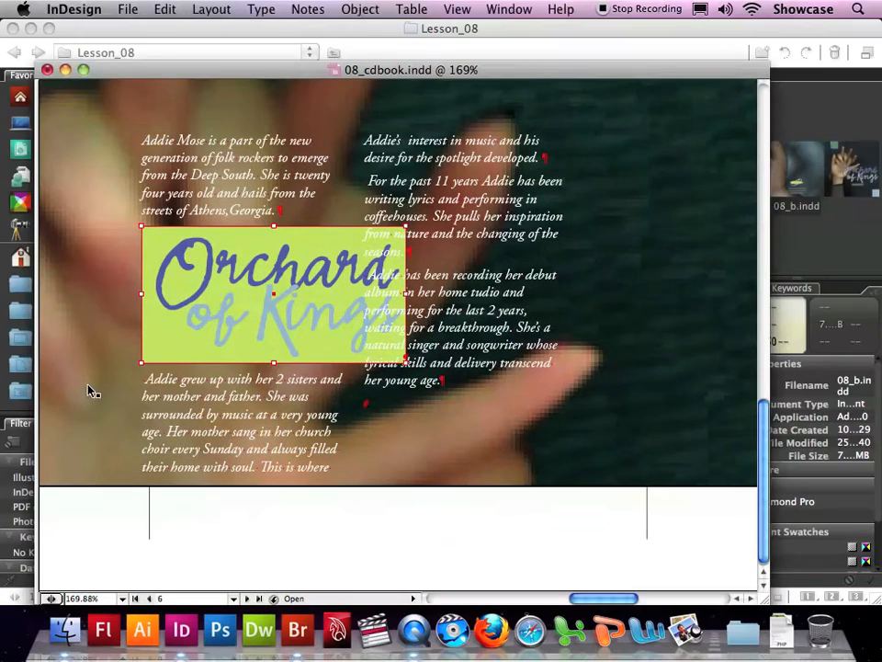
key(Tab)
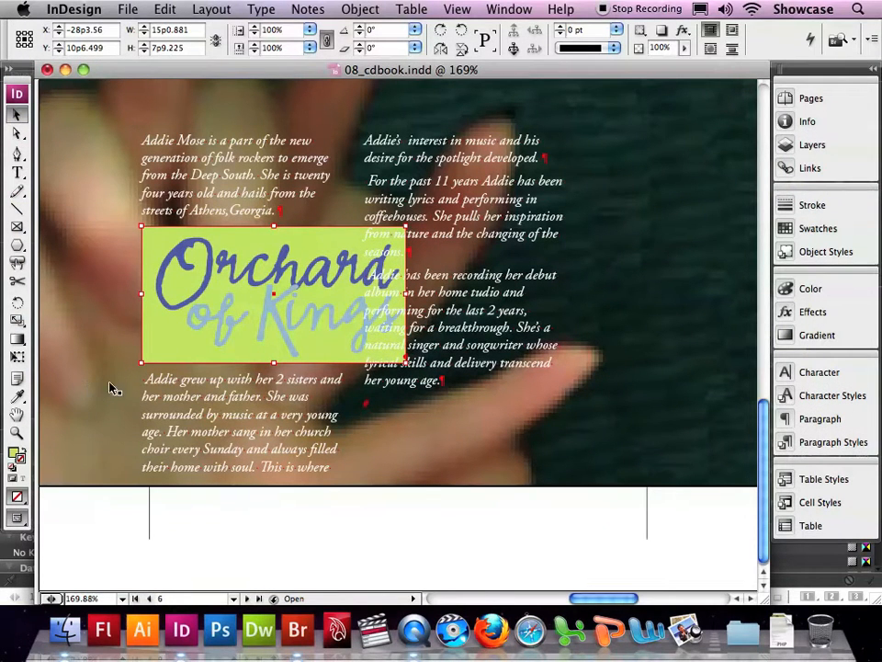
Step: Wrap the text around the logo's object shape with an offset of 1p0, keeping the wrap settings clear of the logo
click(505, 8)
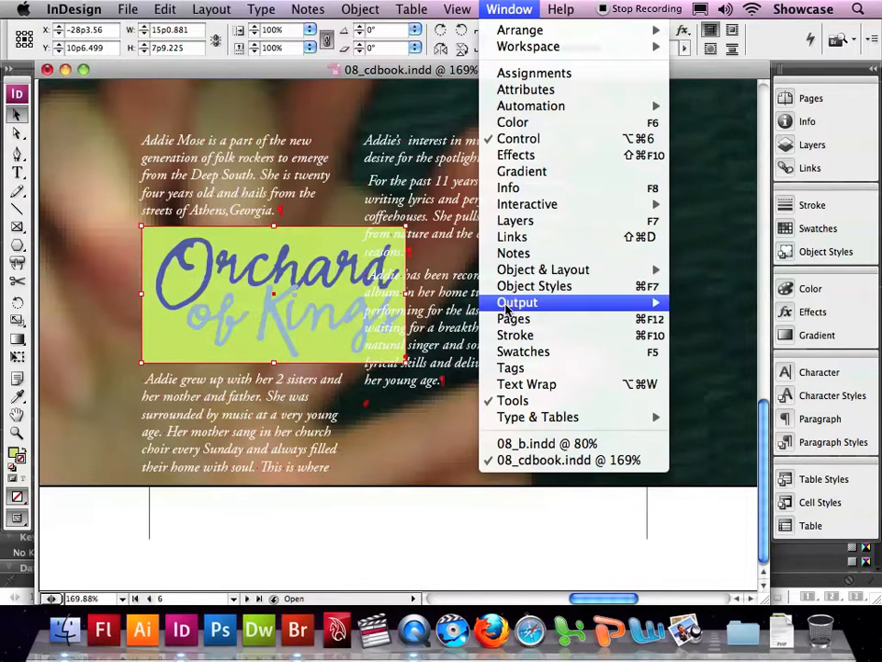
click(520, 386)
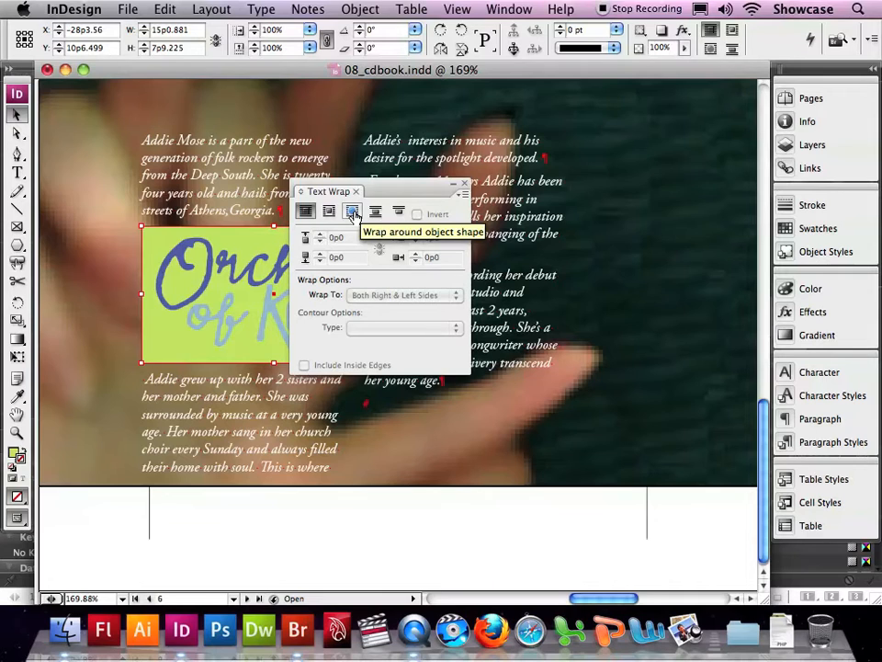
click(354, 213)
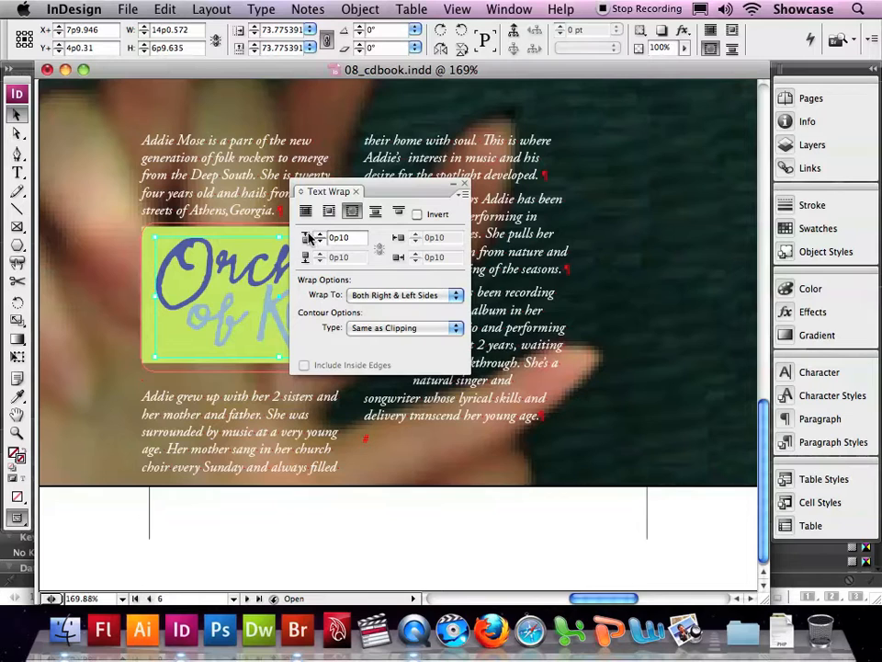
click(320, 235)
click(320, 237)
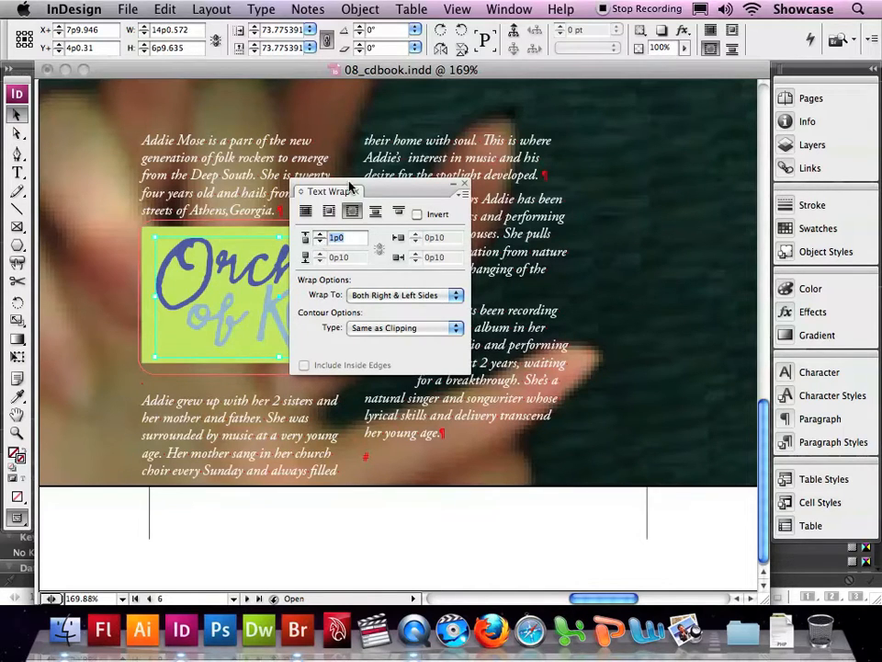
drag(375, 191, 531, 187)
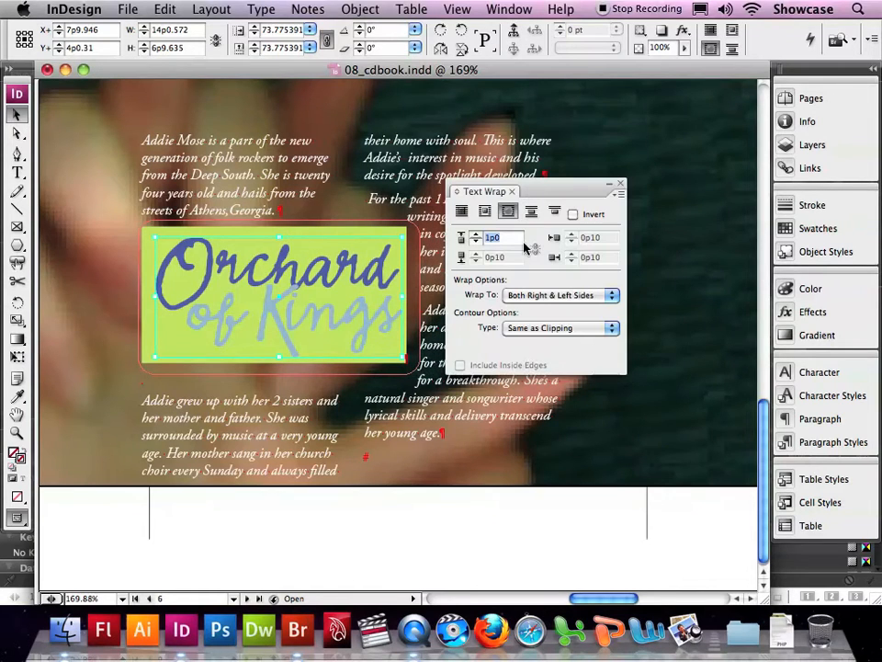
click(432, 525)
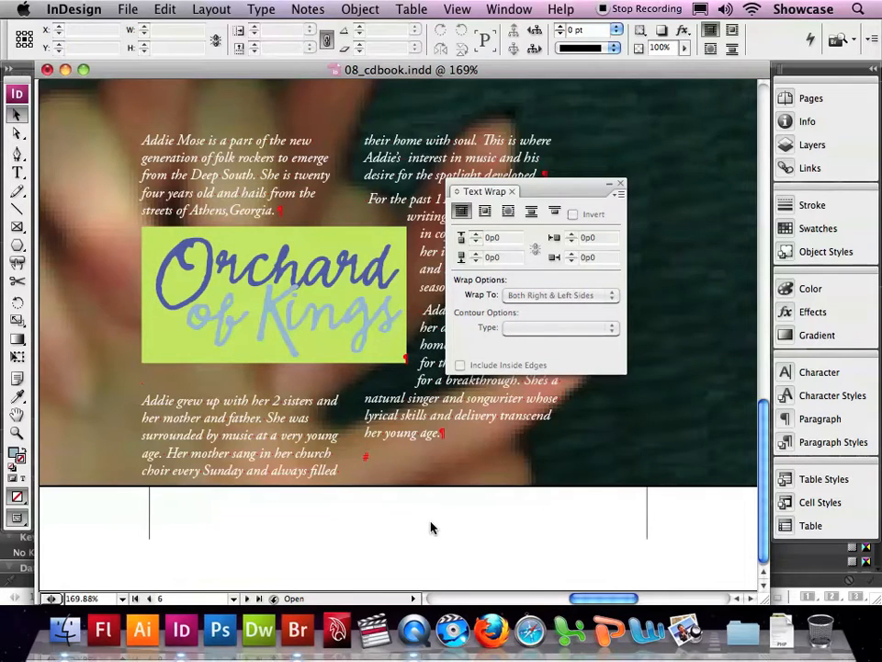
Step: Remove the green background from the logo's frame by setting its fill to None
click(345, 288)
click(508, 210)
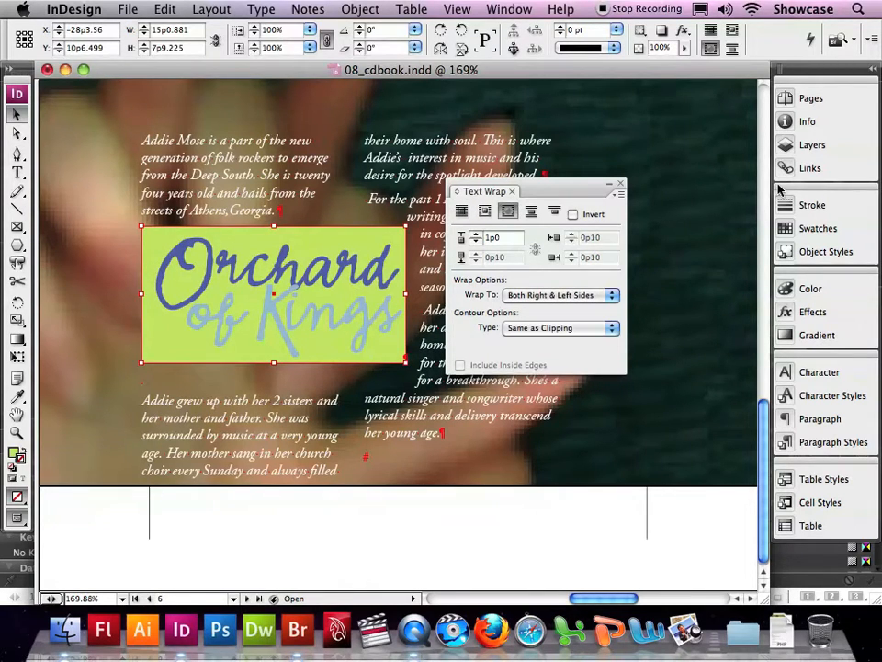
click(817, 228)
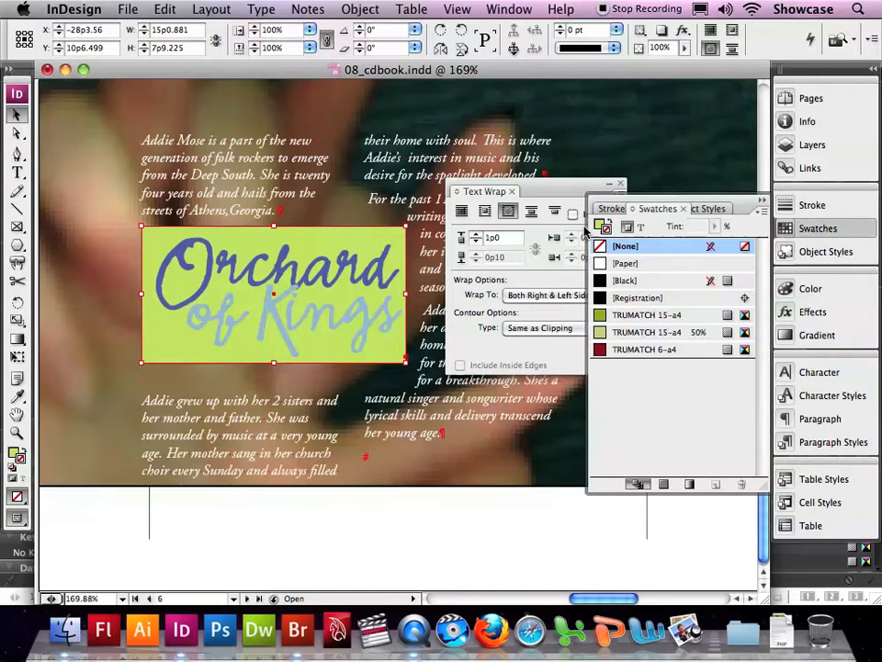
click(600, 246)
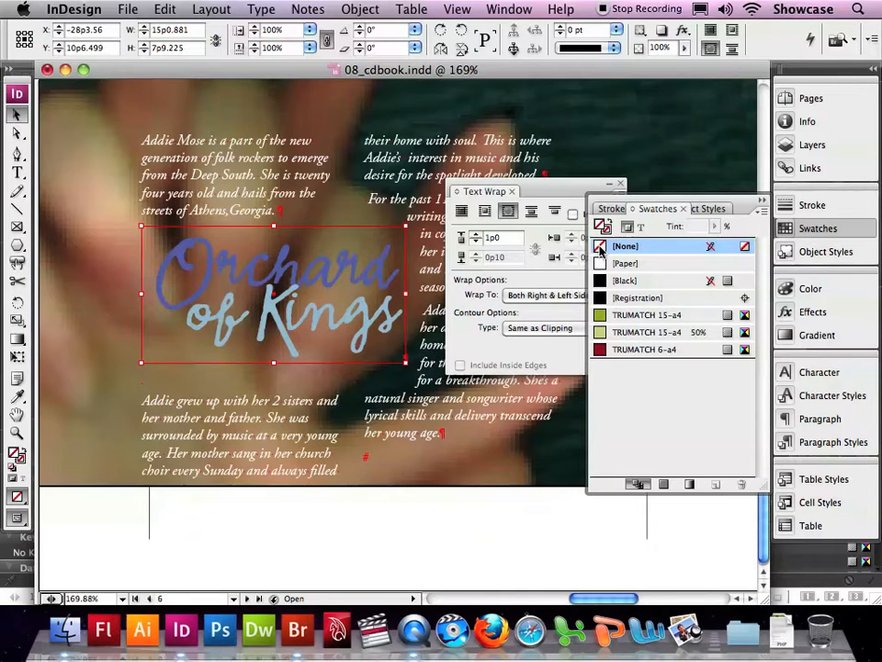
click(538, 188)
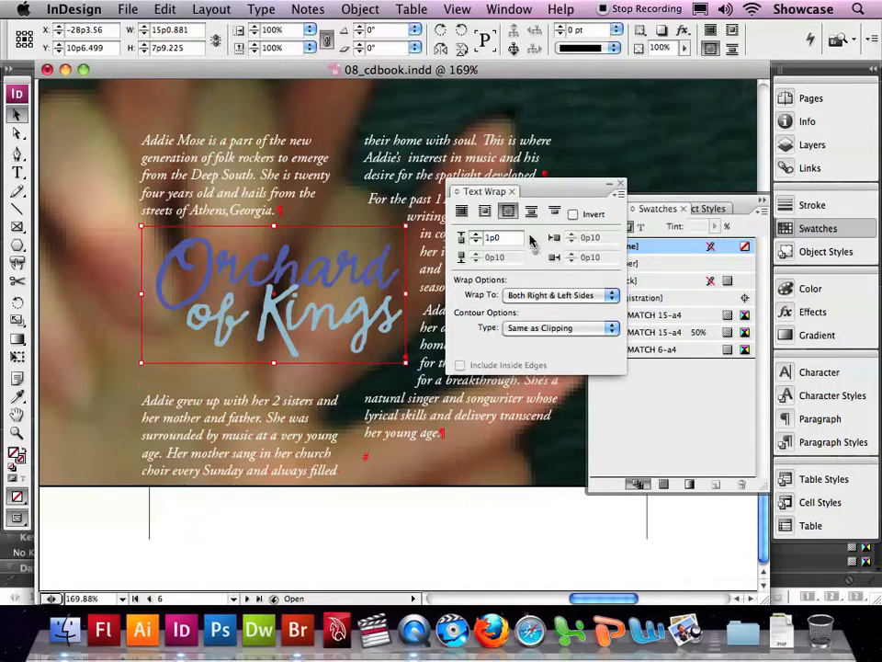
Step: Set the logo's wrap contour type to Detect Edges and hide the hidden characters in the text
click(541, 328)
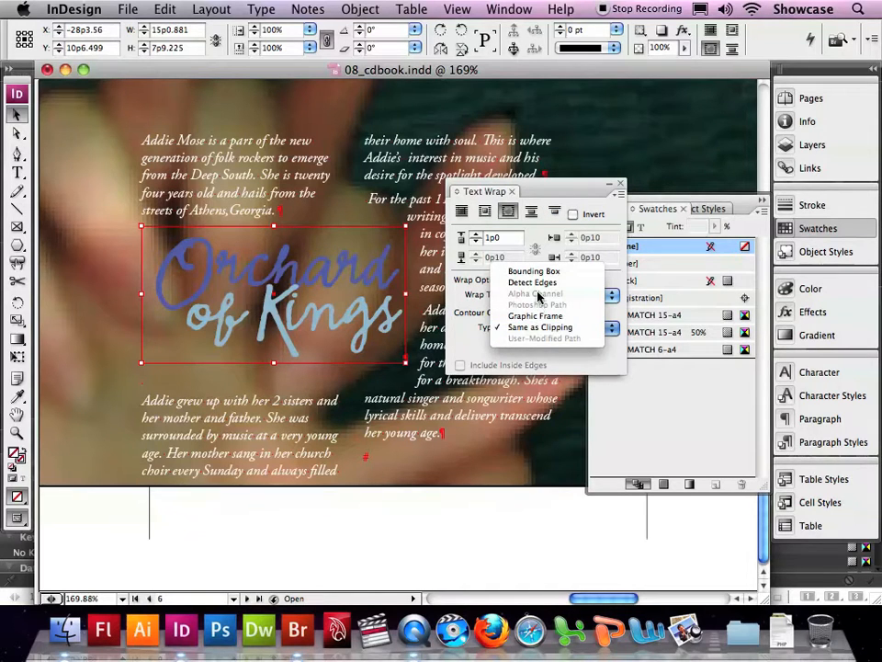
click(536, 283)
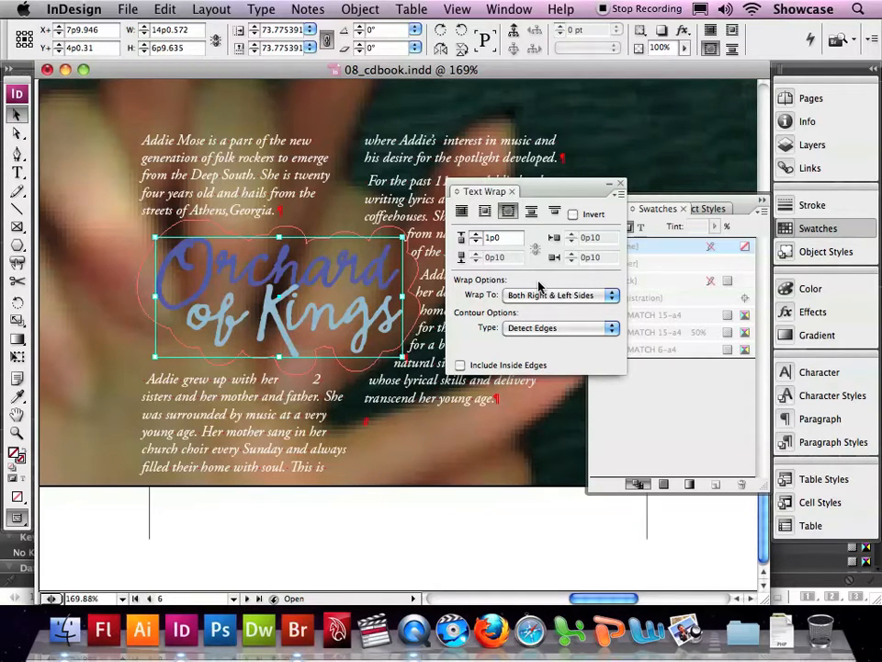
click(453, 528)
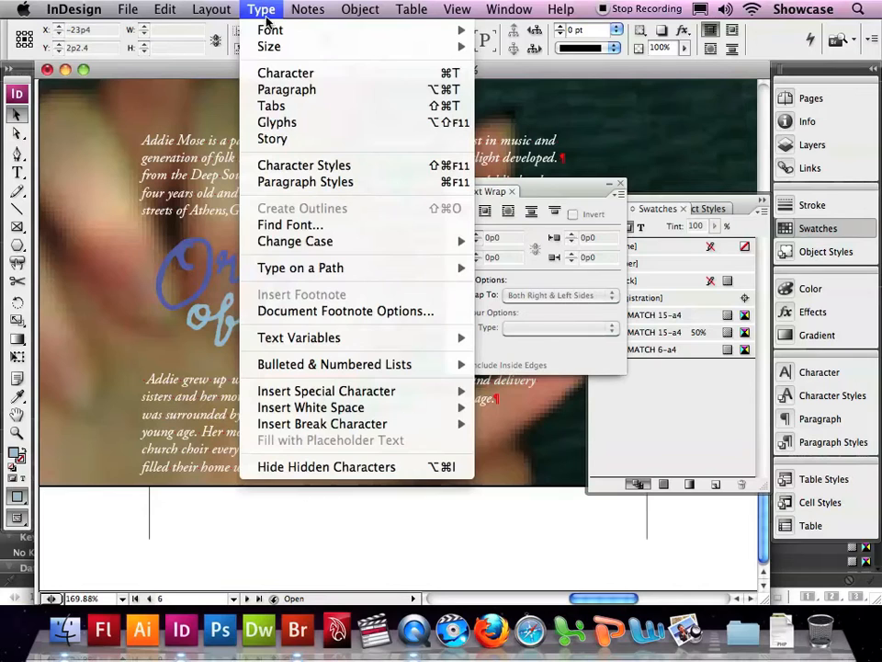
click(355, 467)
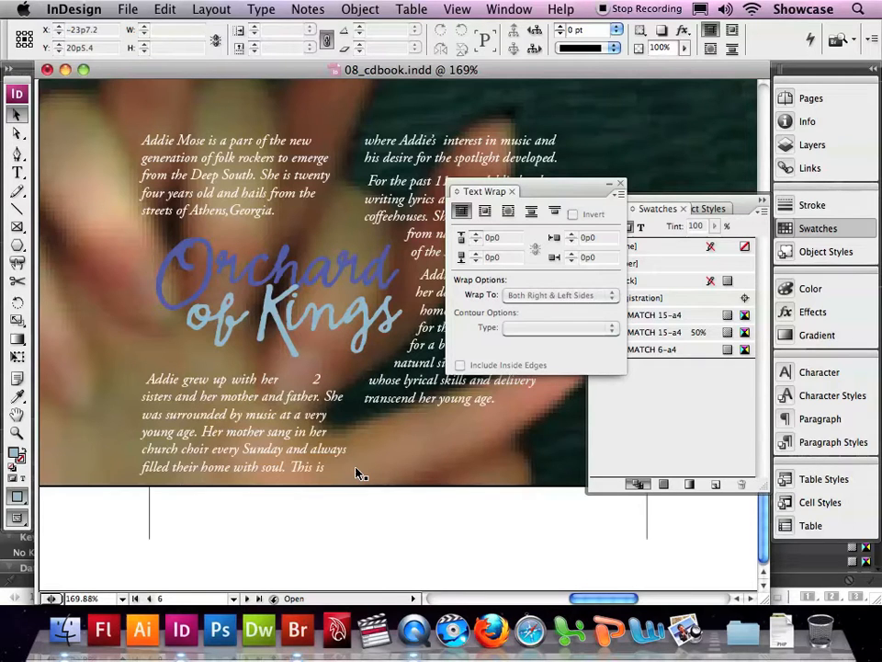
Step: Try Right Side wrapping on the logo, return to Both Right & Left Sides, and finally wrap to Largest Area, closing the wrap and swatch settings
click(246, 271)
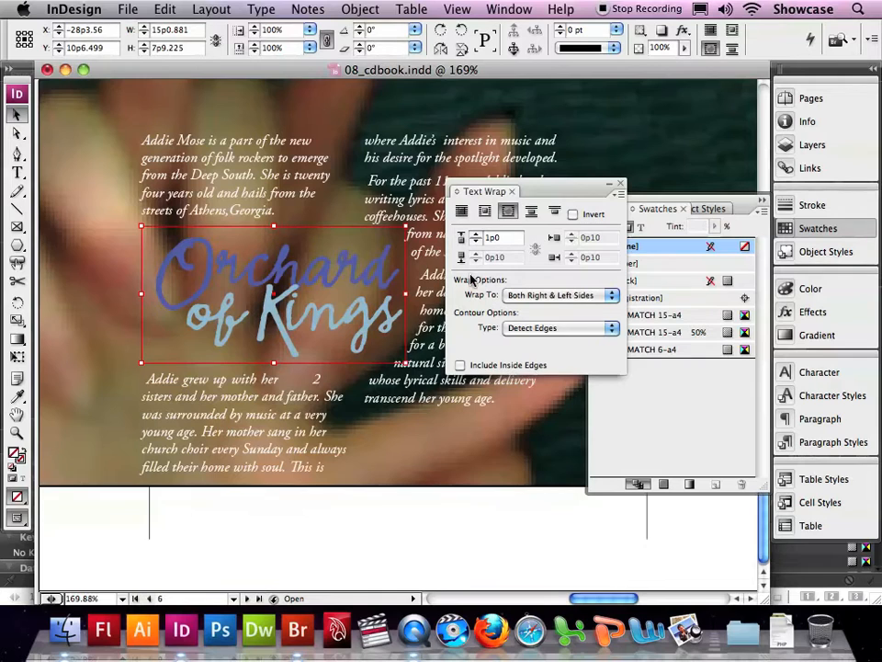
click(546, 296)
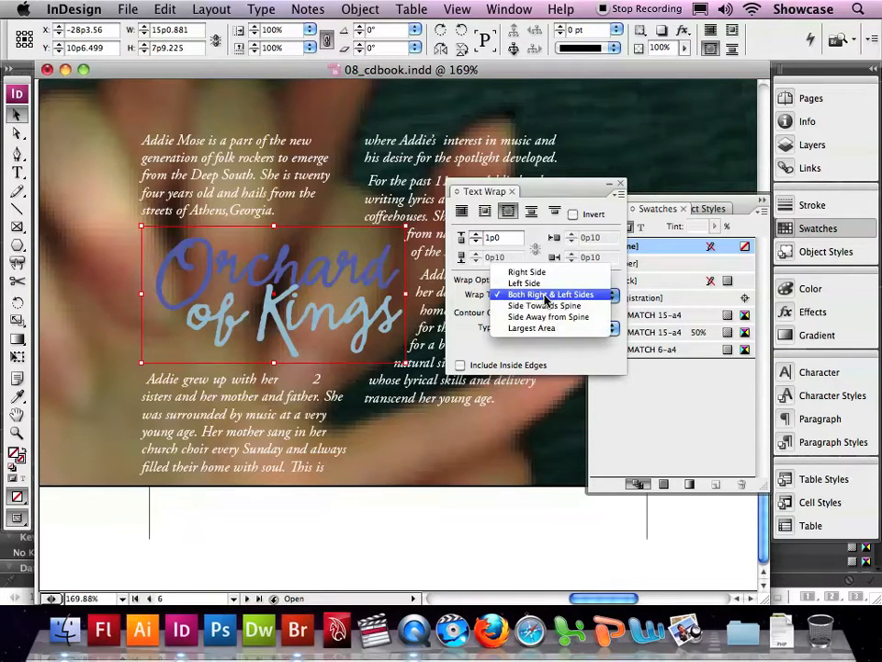
click(544, 273)
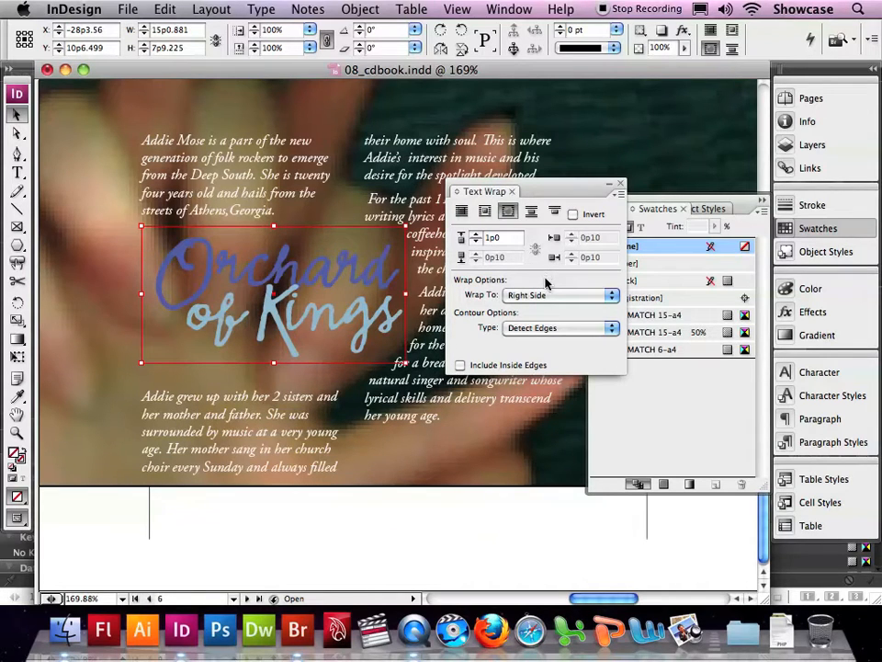
click(550, 296)
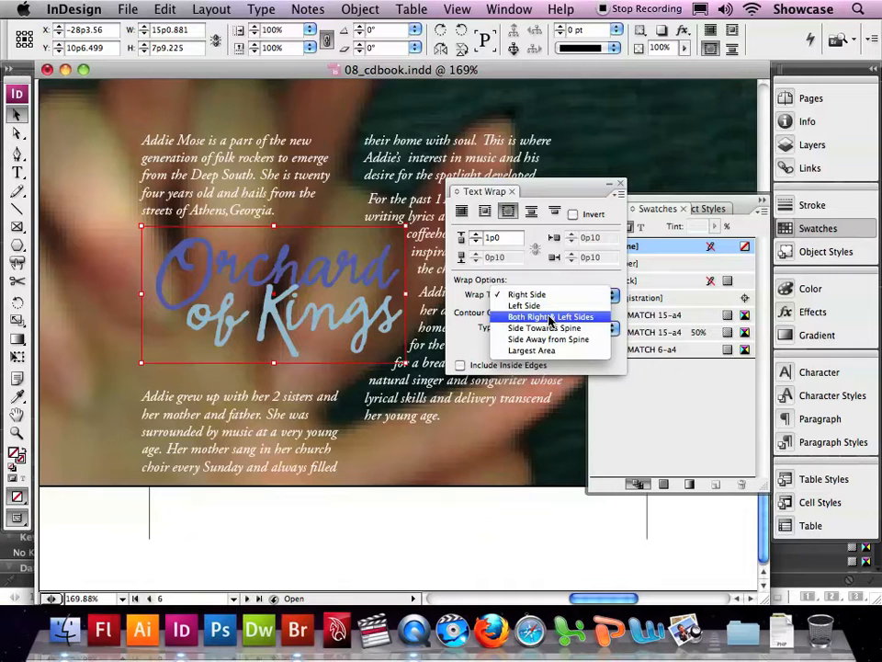
click(550, 318)
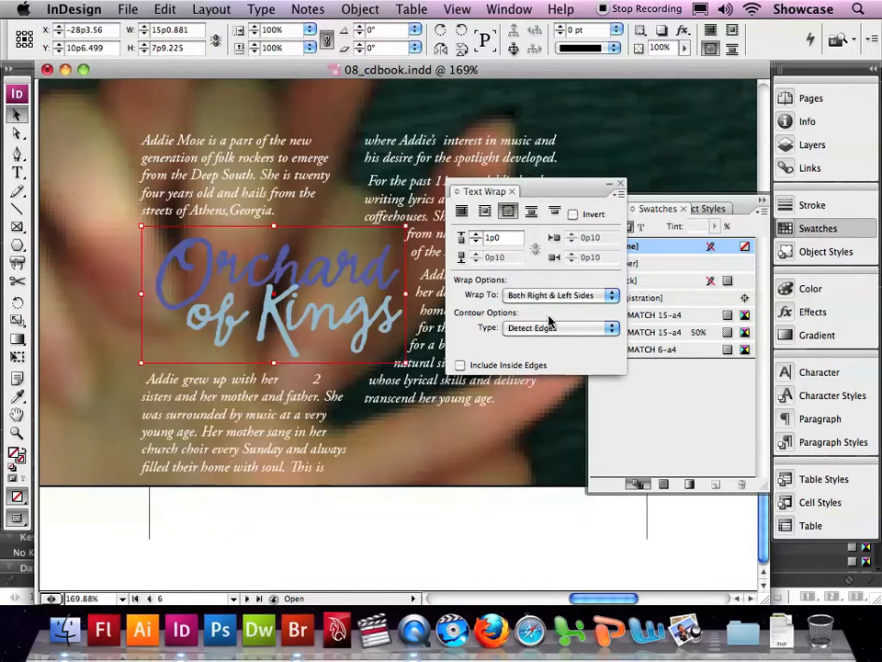
click(549, 295)
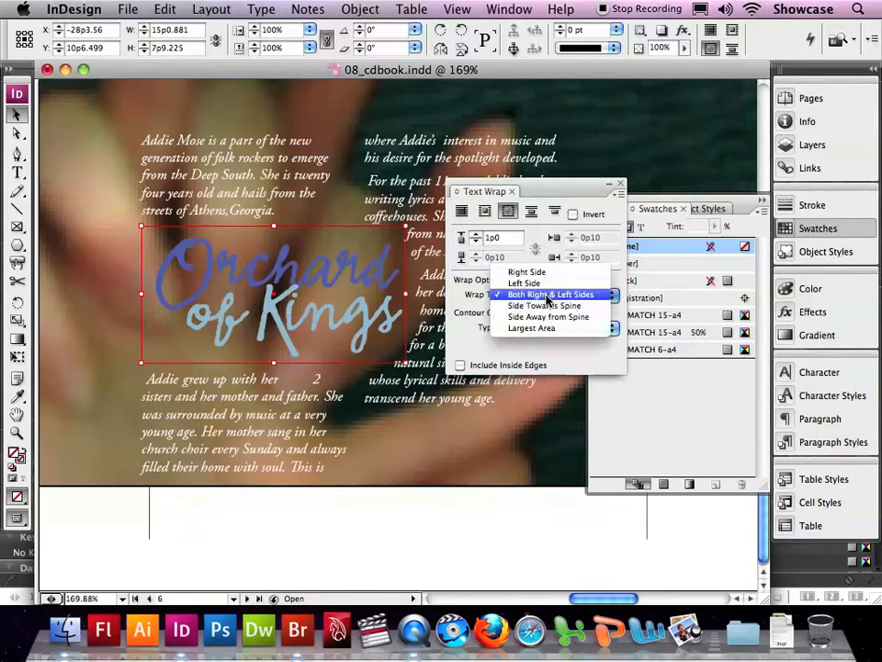
click(549, 329)
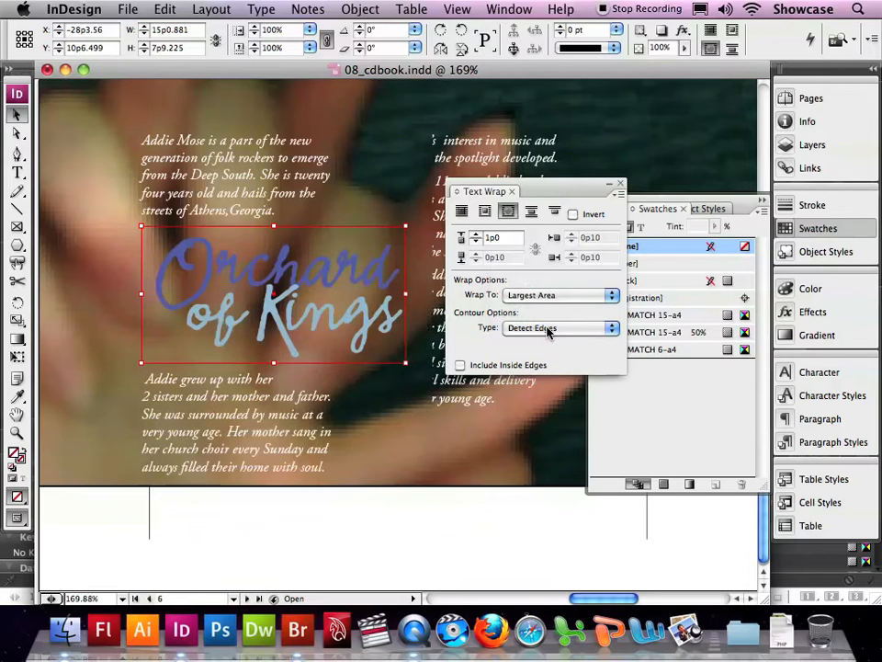
click(620, 186)
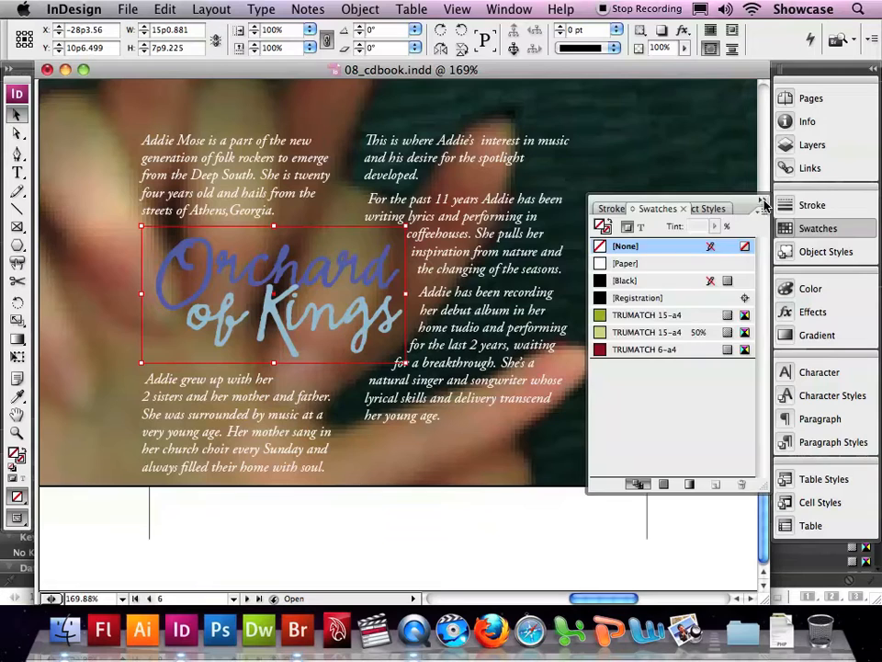
click(761, 199)
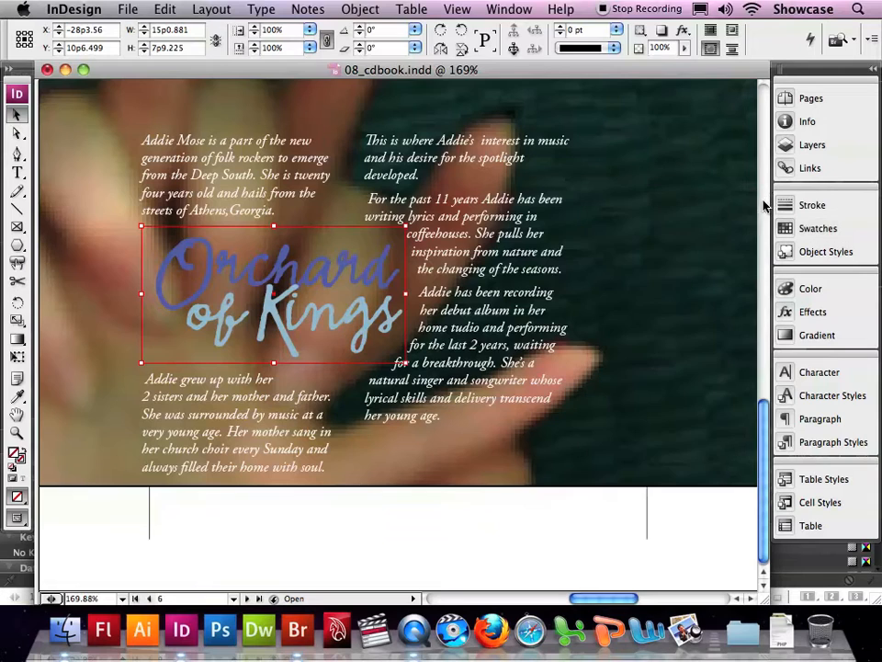
click(487, 540)
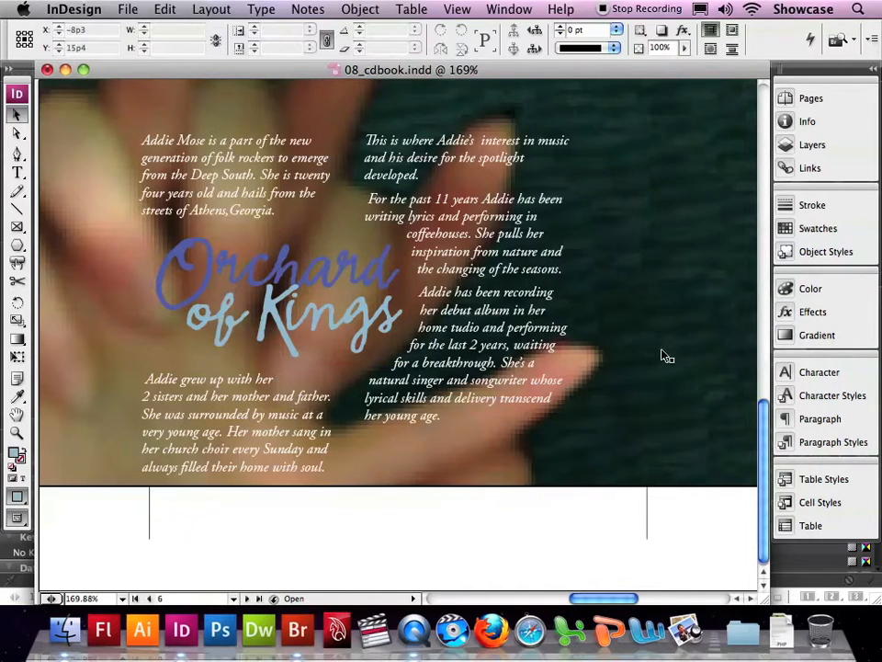
Step: Make the Graphics layer the active layer, with nothing selected on the spread
click(809, 145)
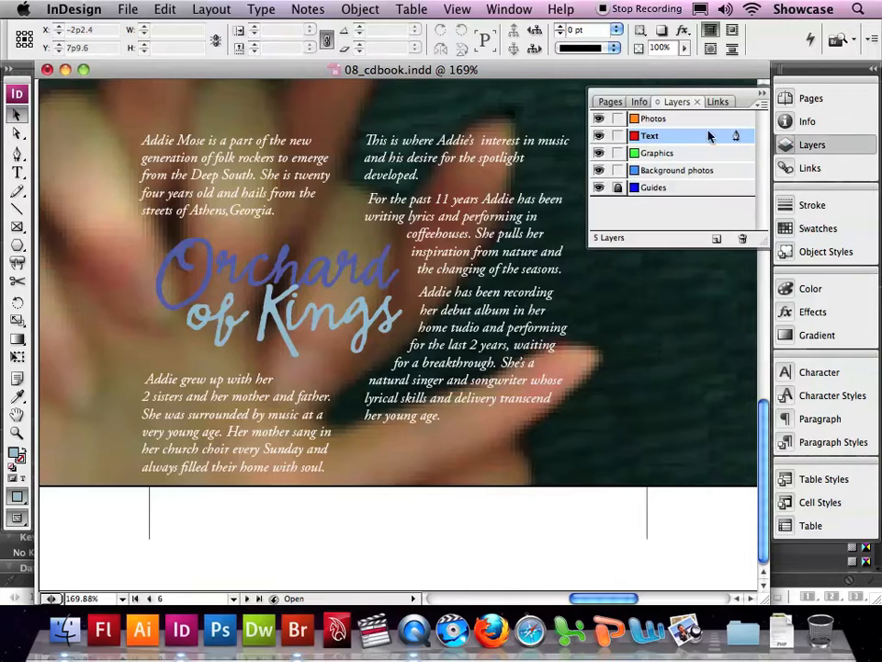
click(659, 155)
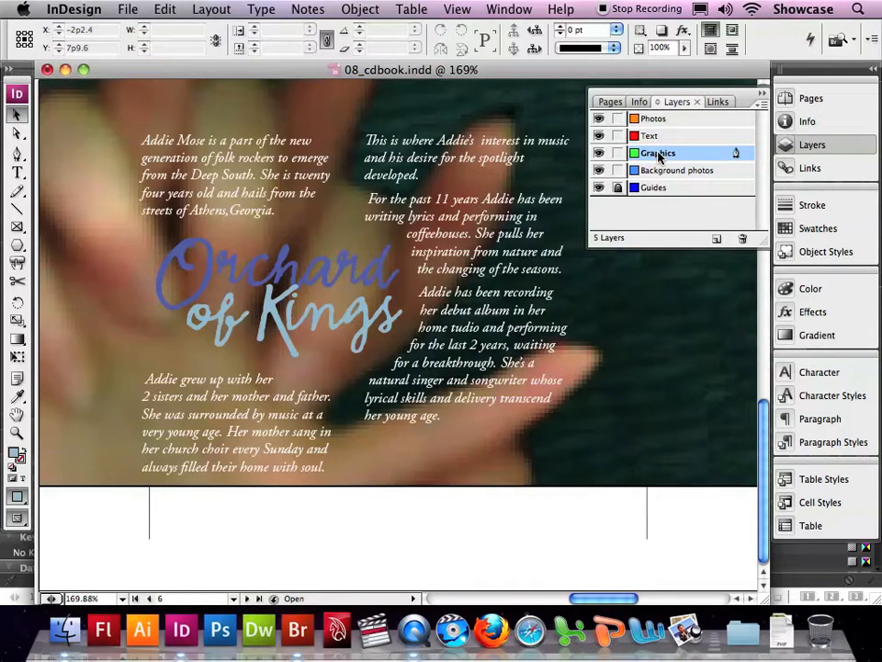
click(166, 9)
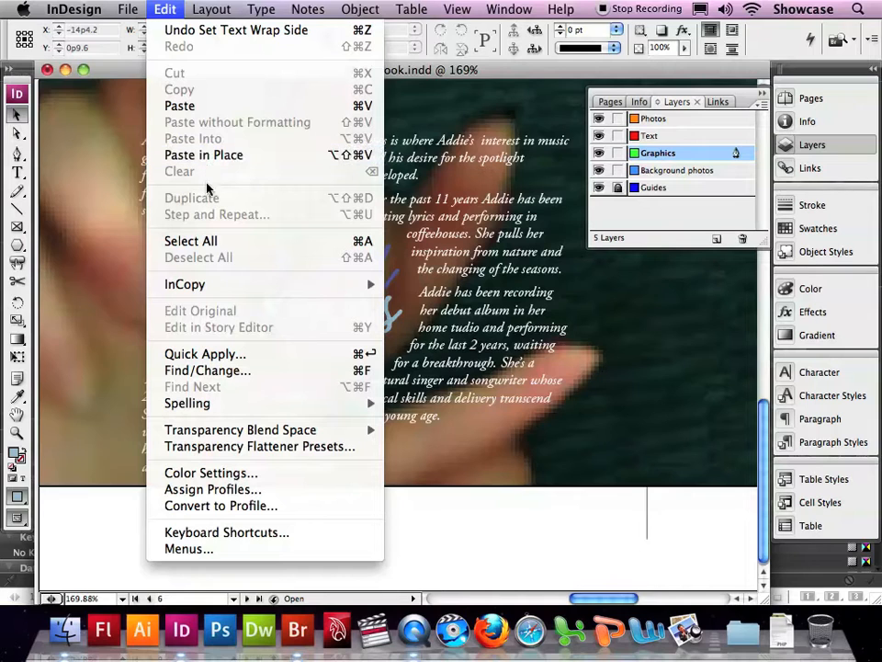
click(210, 262)
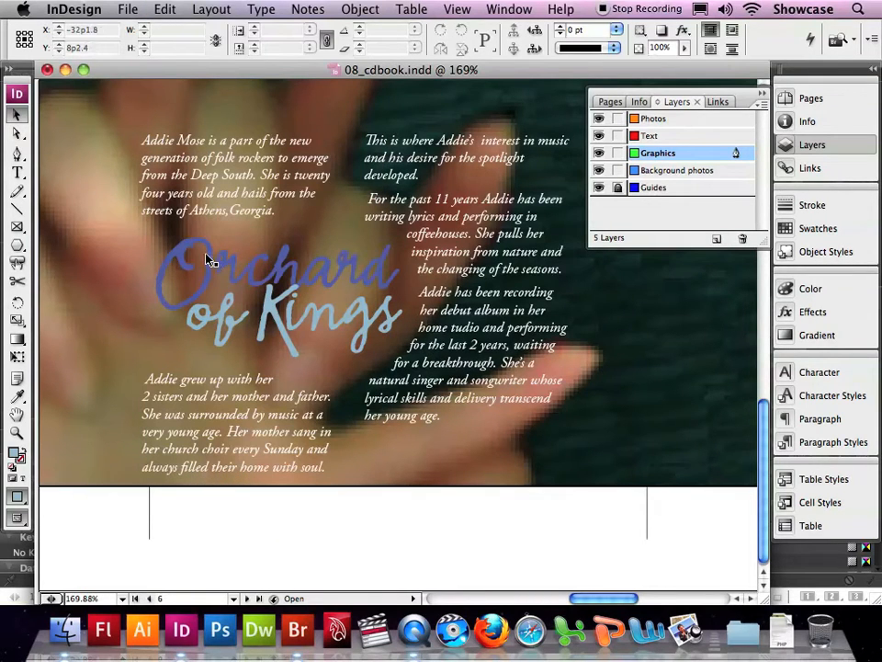
Step: Place 08_e.ai from the Lesson_08 folder near the upper-left corner of page 5
click(128, 10)
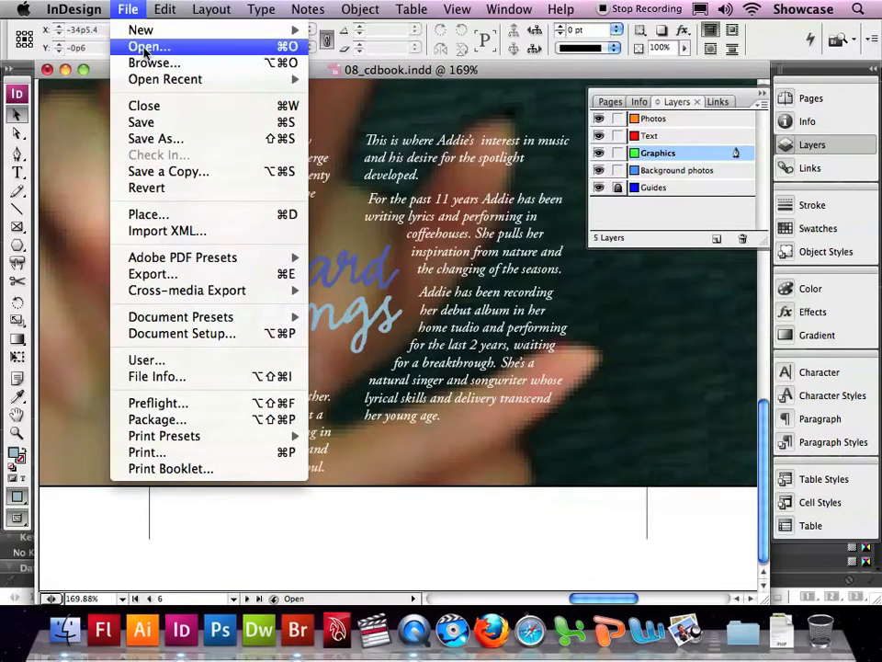
click(168, 215)
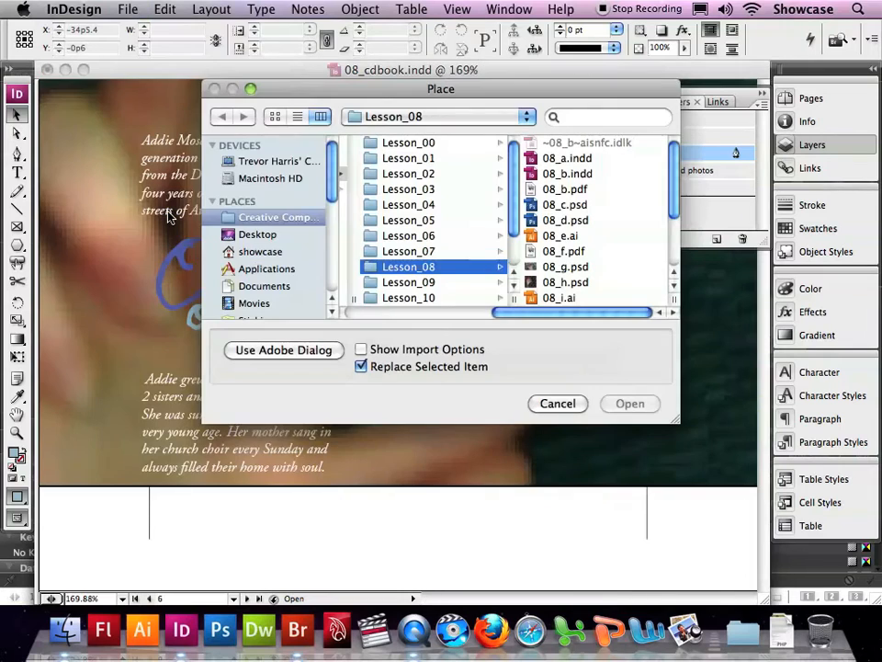
click(564, 237)
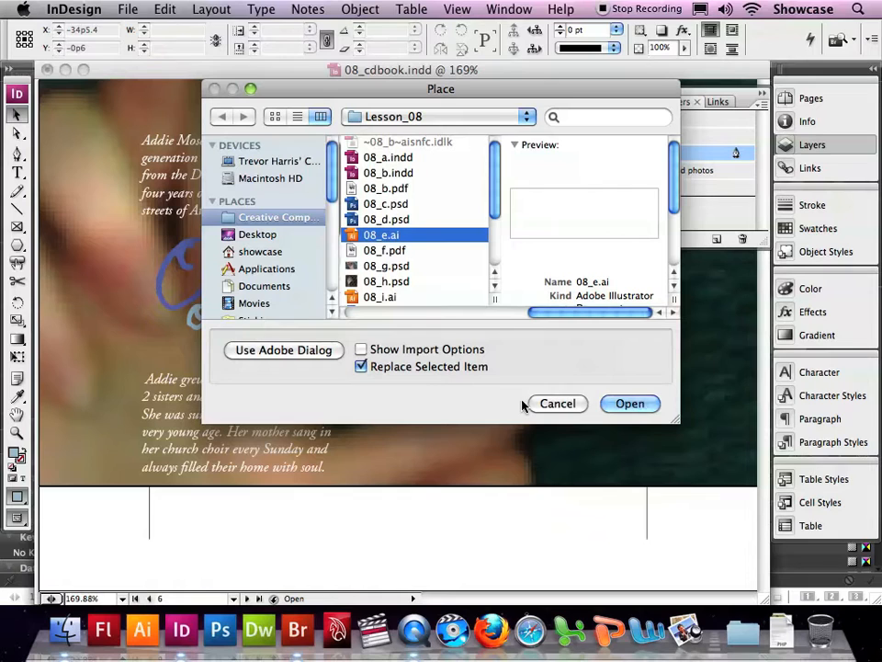
click(639, 407)
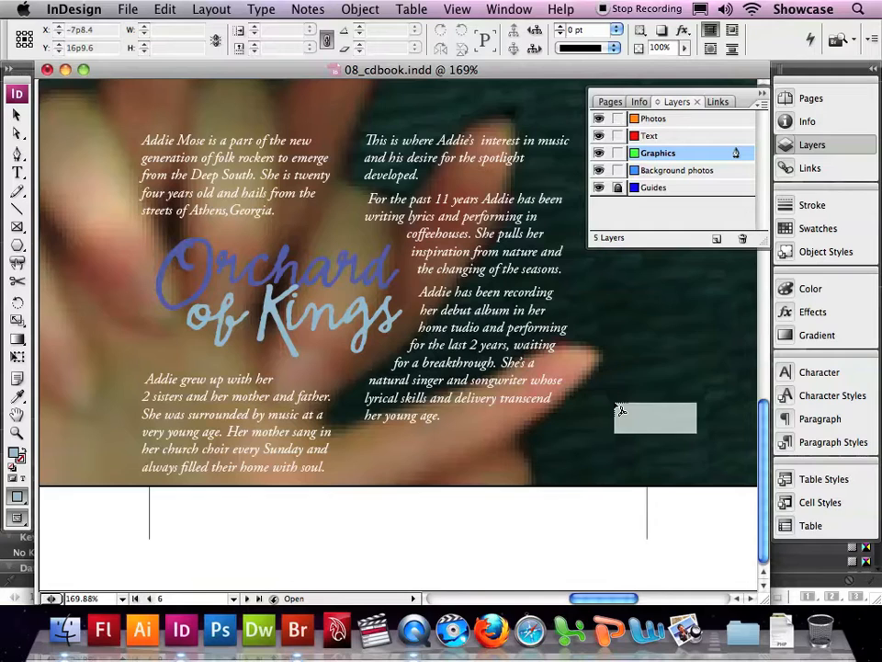
click(789, 100)
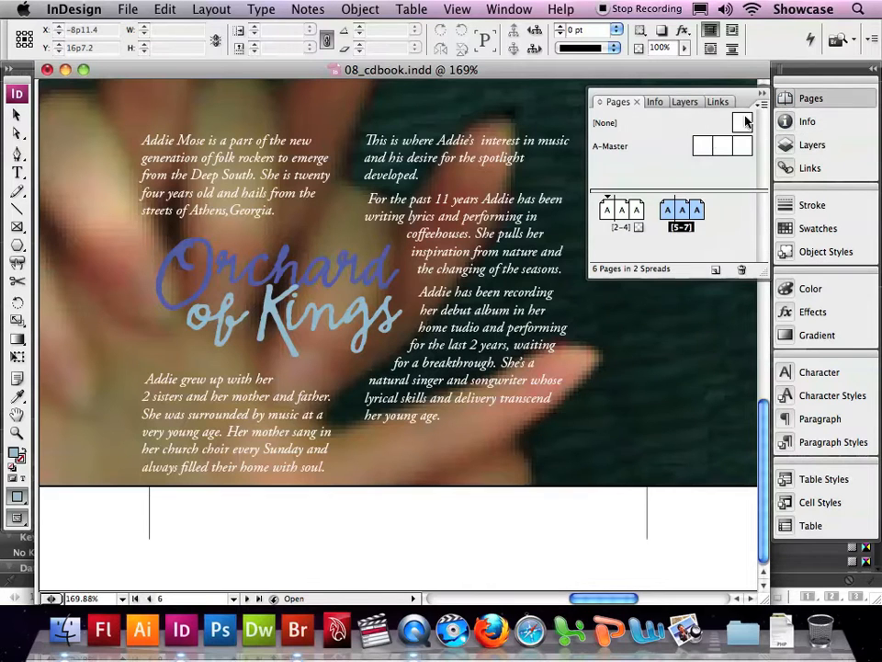
double_click(669, 210)
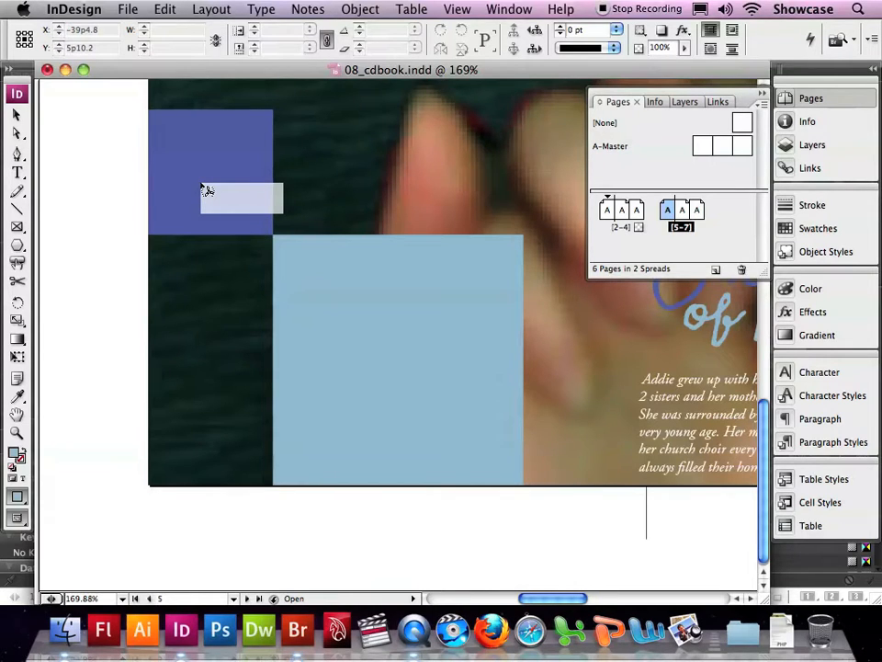
scroll(231, 173, up, 1)
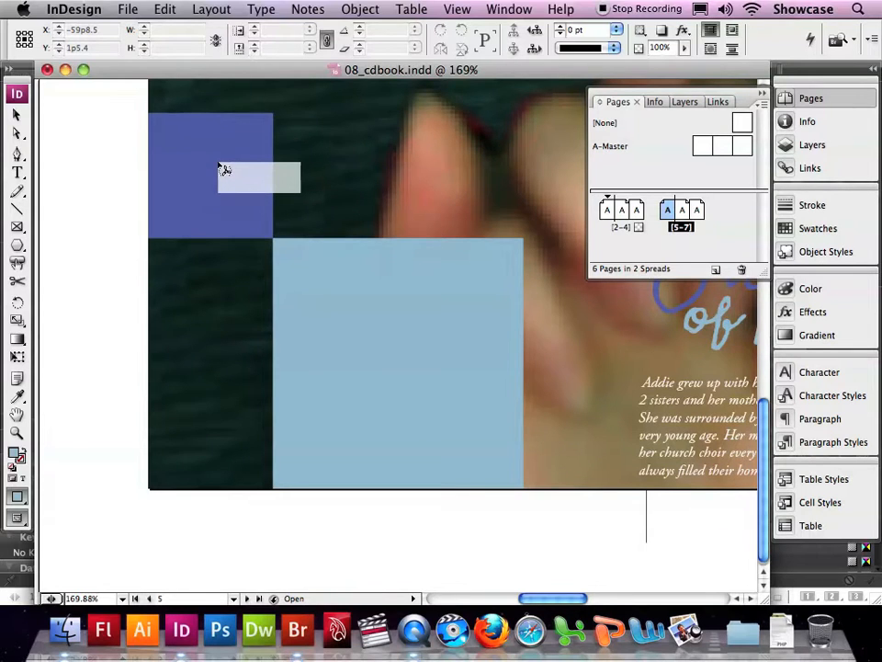
scroll(224, 169, up, 5)
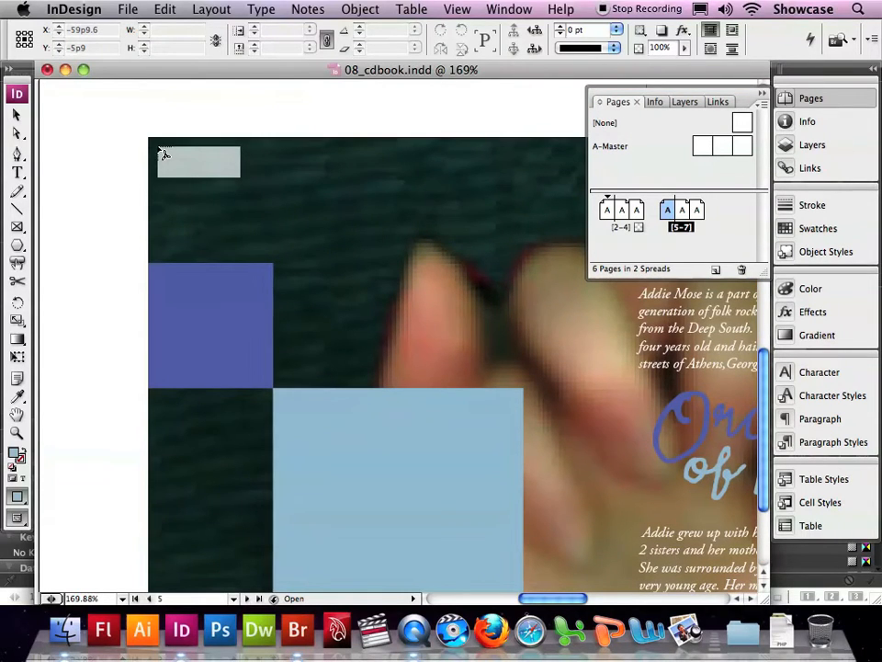
click(158, 145)
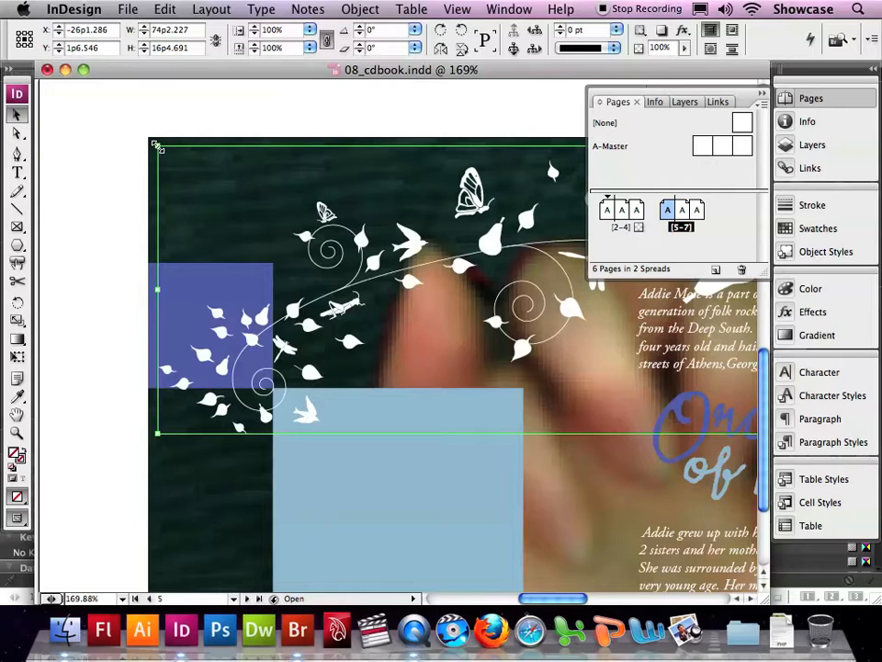
Step: Move the placed vine graphic across the spread so its center sits at about X -18p7, Y -1p2, and deselect it
drag(201, 196, 334, 149)
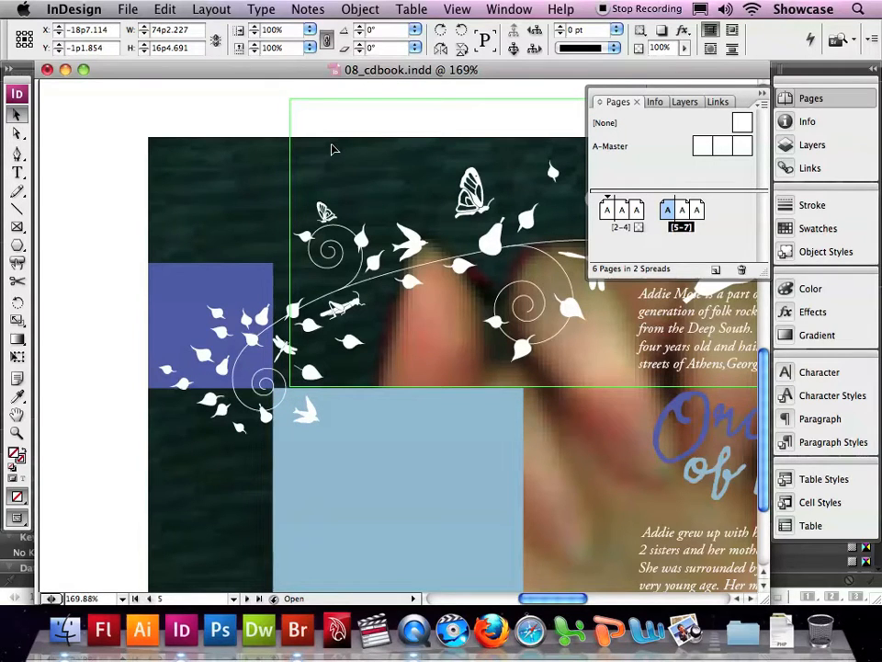
drag(333, 149, 333, 149)
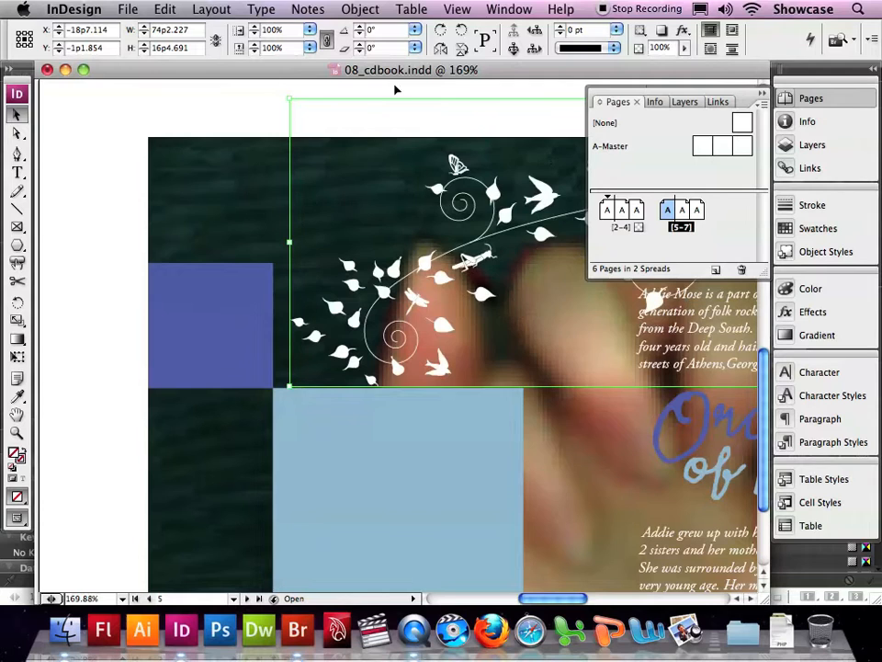
click(457, 9)
click(514, 148)
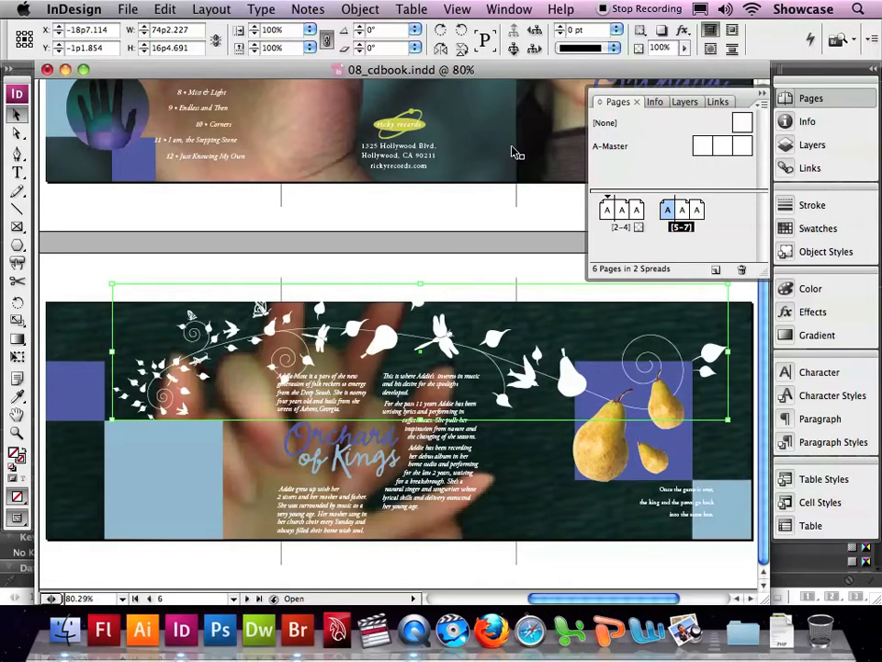
scroll(512, 150, up, 1)
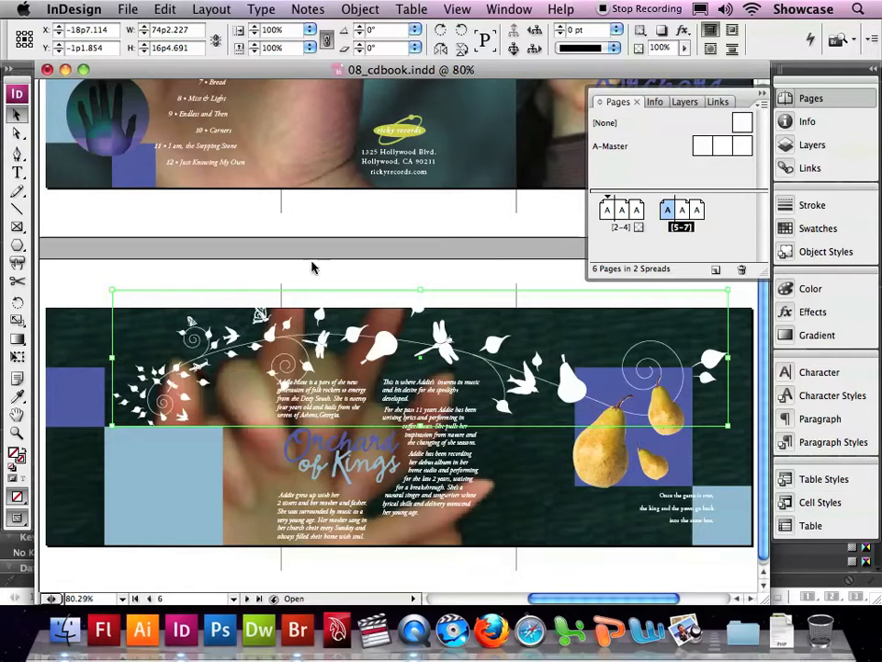
click(258, 276)
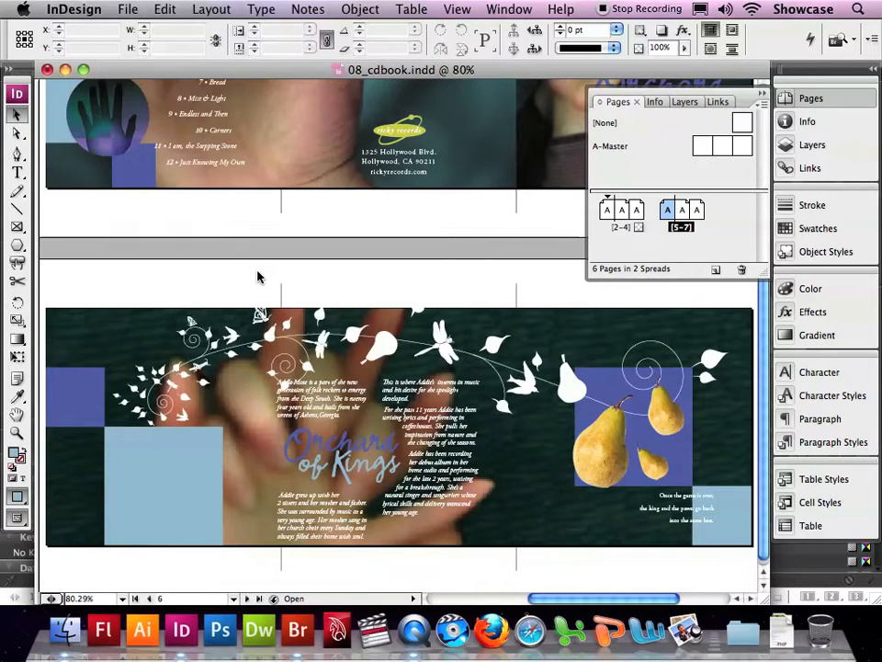
Step: Choose 08_n.pdf from the Lesson_08 folder for placement, with its import options shown
click(128, 10)
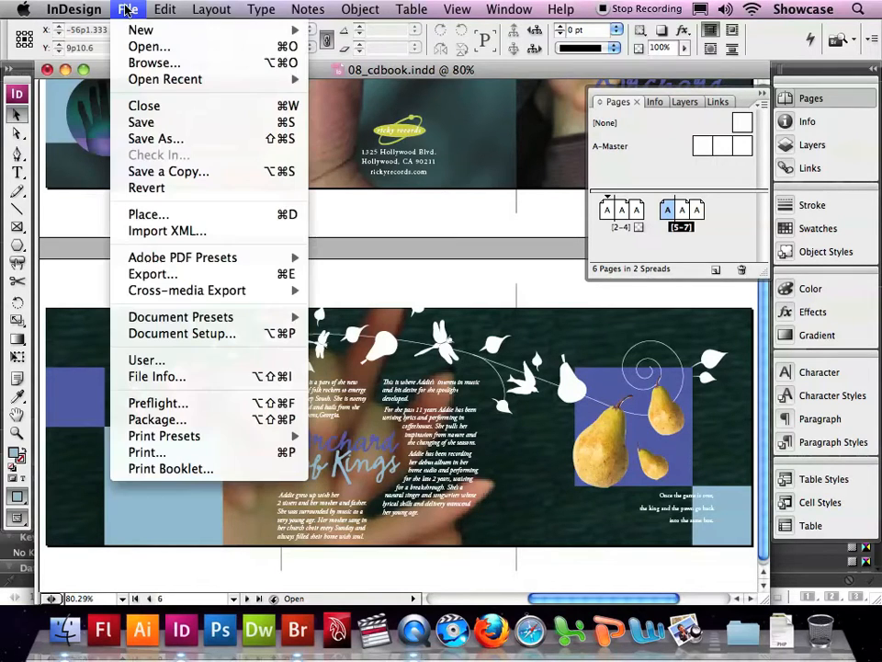
click(162, 215)
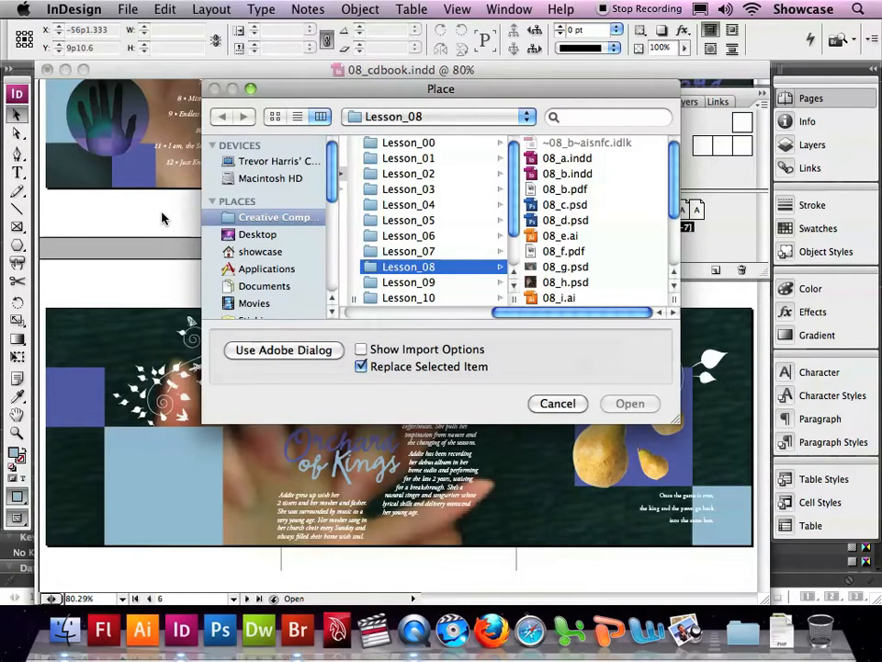
click(363, 351)
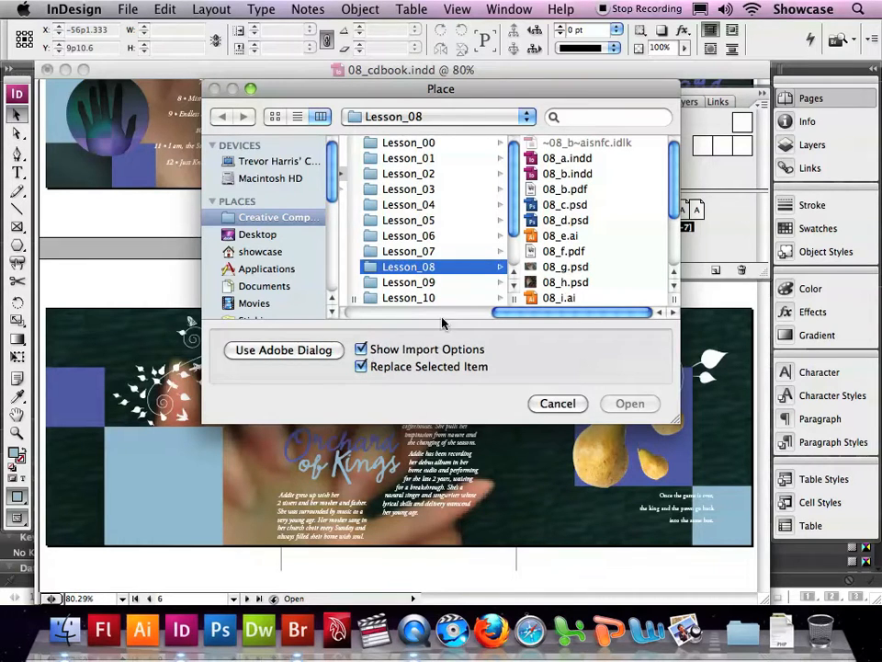
scroll(559, 290, down, 1)
scroll(564, 292, down, 5)
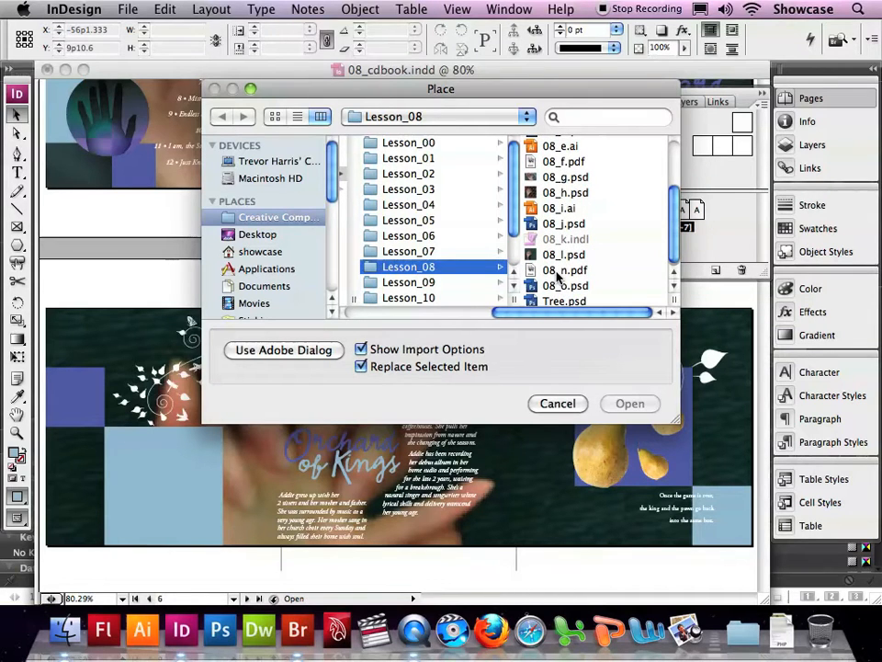
click(558, 272)
click(631, 408)
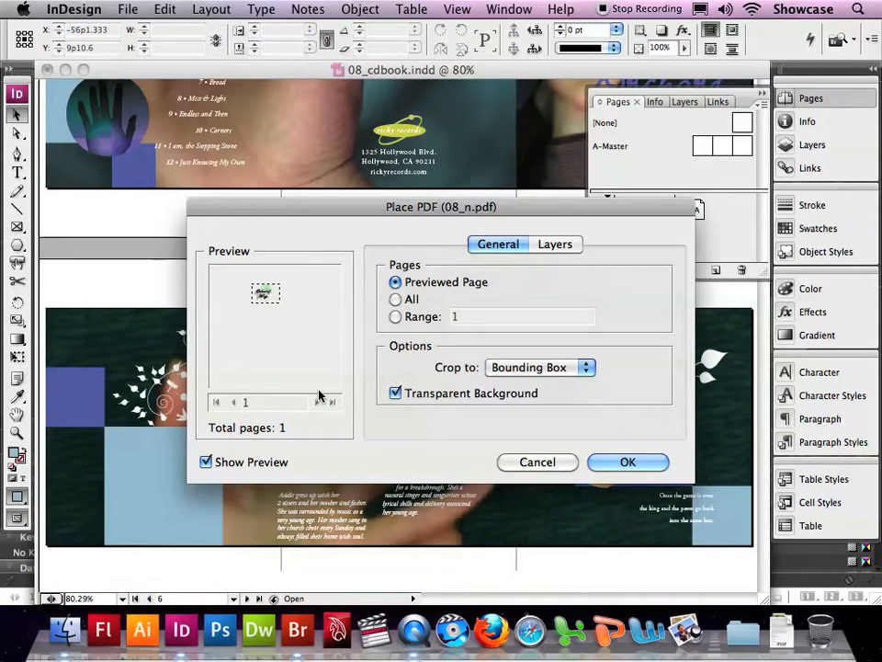
Step: Import the previewed PDF page cropped to its Bounding Box with Transparent Background, keeping the English Title and Layer 3 layers shown
click(553, 368)
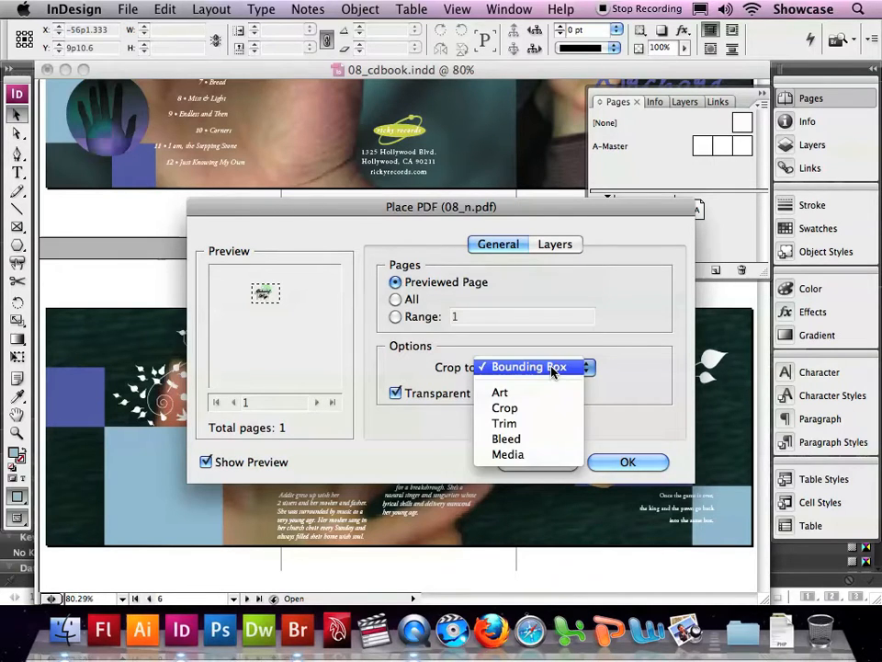
click(554, 369)
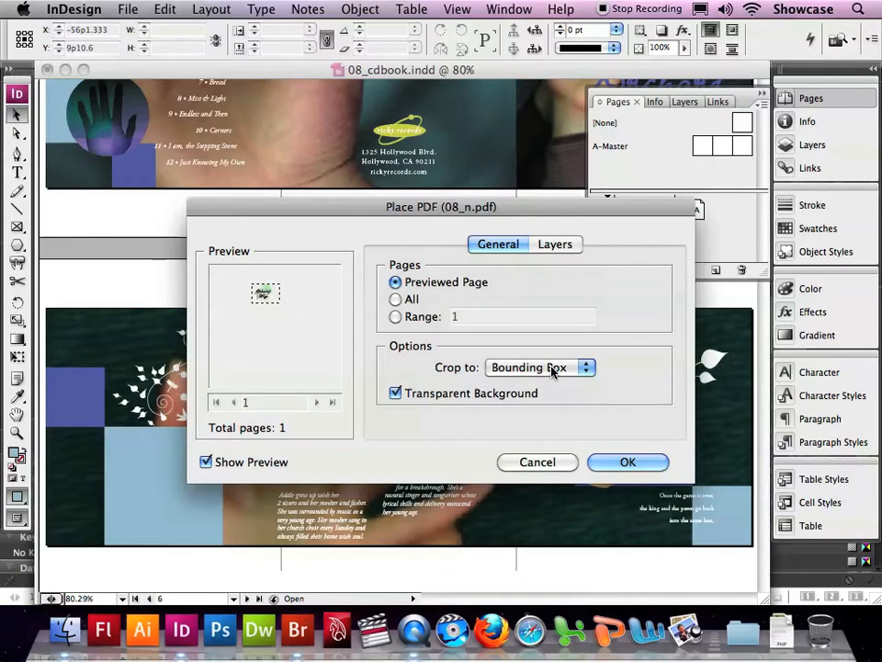
click(403, 395)
click(401, 395)
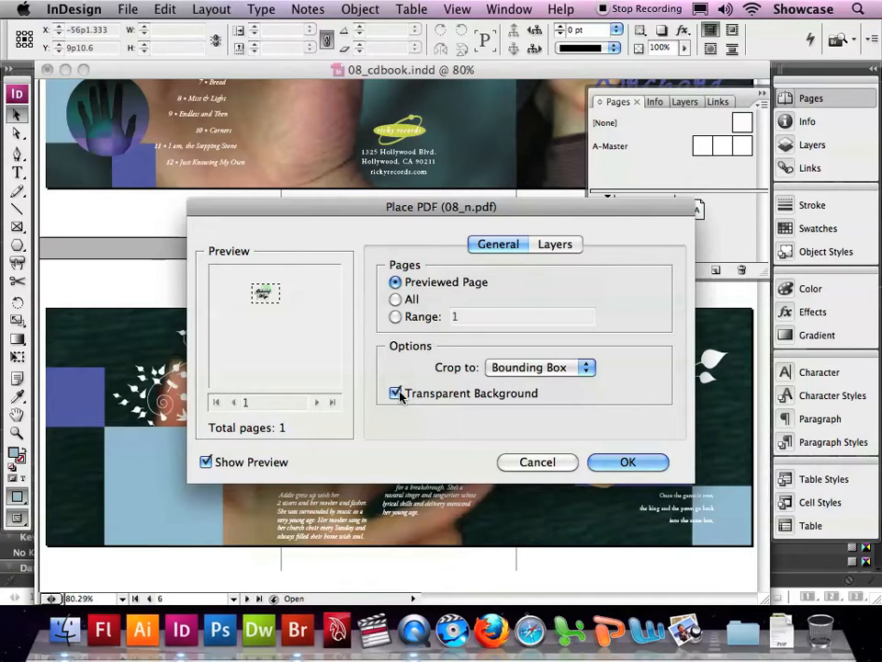
click(545, 245)
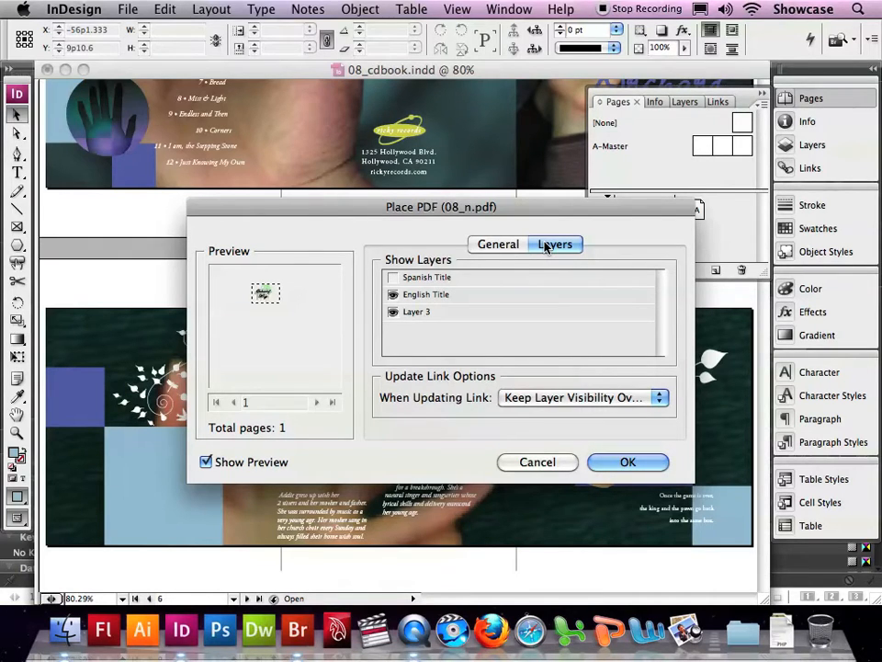
click(619, 464)
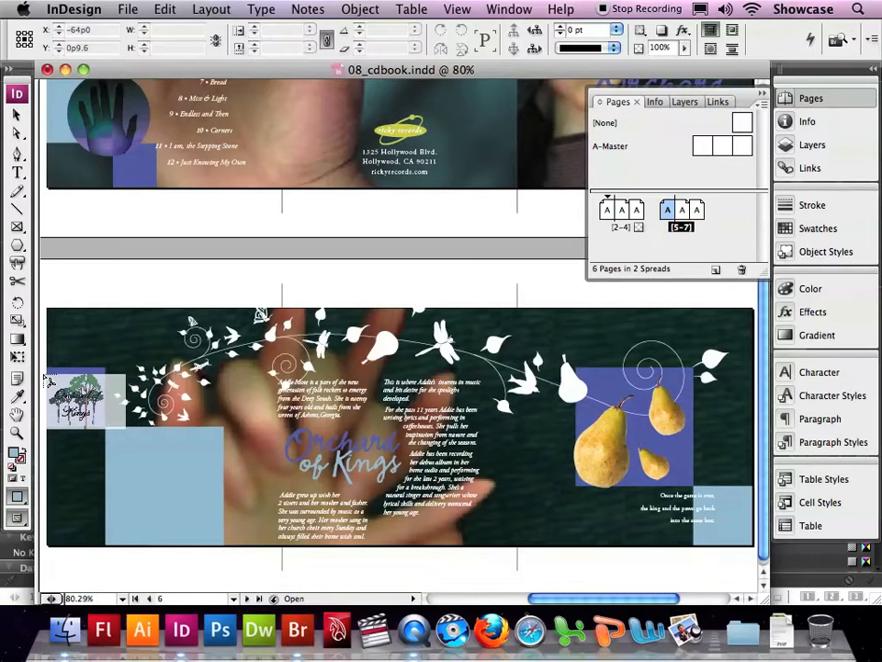
Step: Place the PDF at the left edge of page 5 and move it onto the light blue square, centered at about X -49p5, Y 13p1
scroll(48, 379, left, 1)
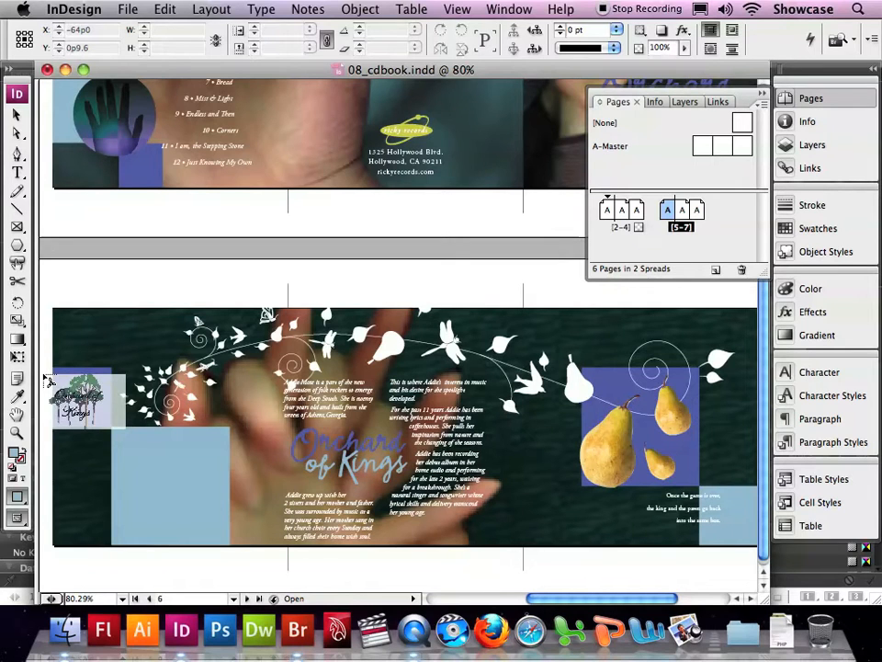
scroll(44, 378, left, 1)
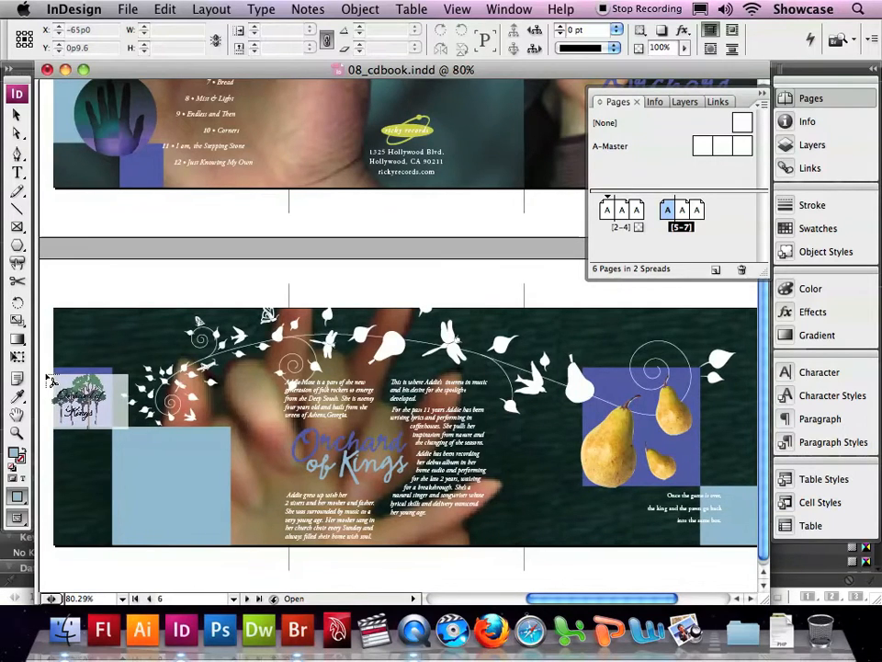
drag(43, 371, 43, 374)
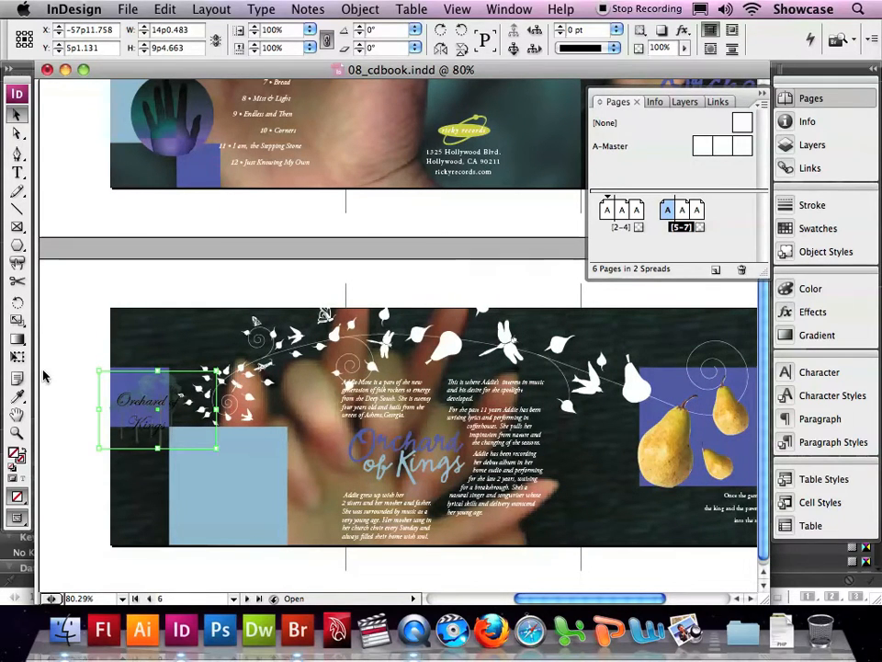
scroll(43, 373, left, 5)
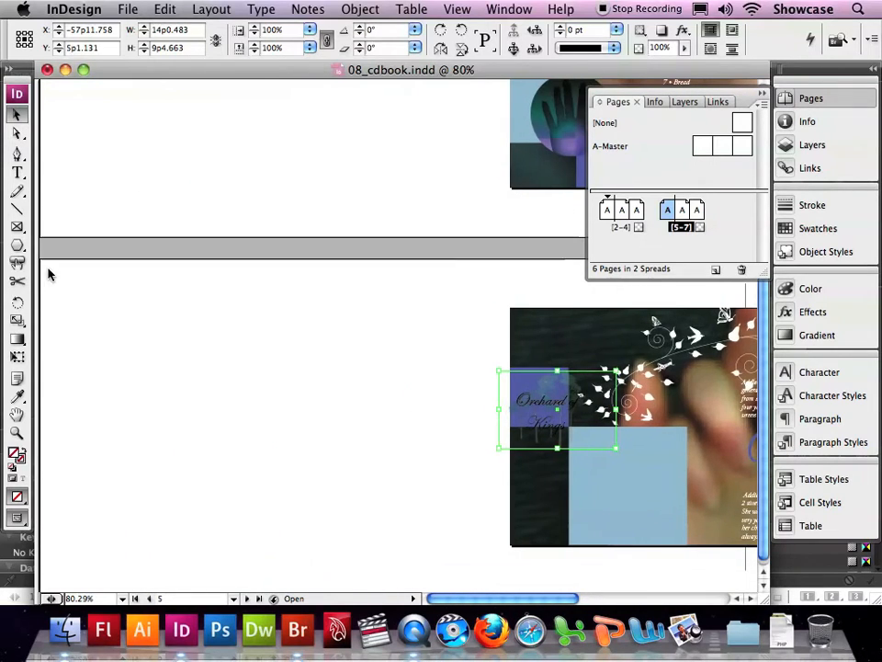
drag(536, 421, 608, 489)
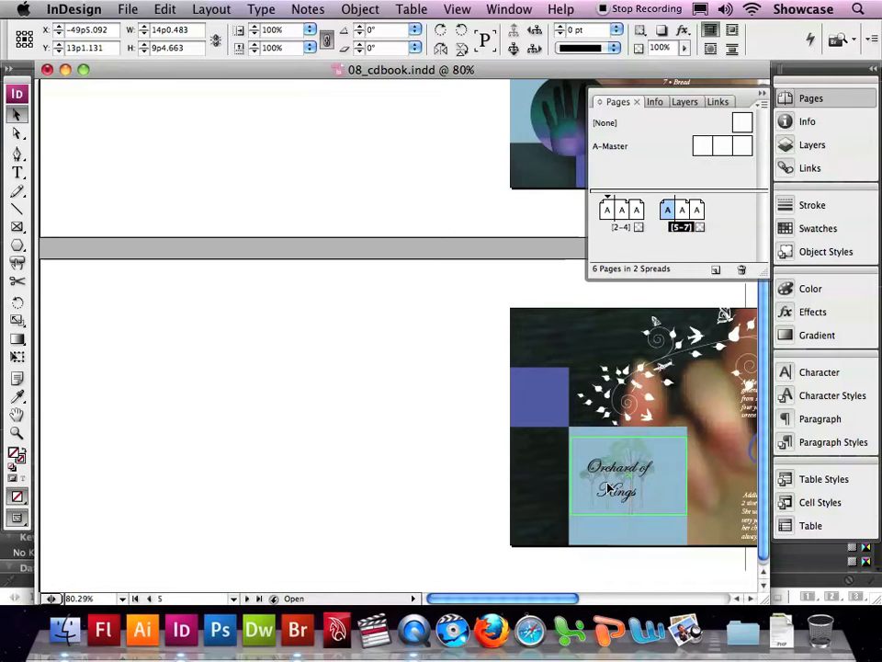
click(607, 489)
Step: Hide the English Title layer and show the Spanish Title layer in the placed PDF's object layer options, with Preview on
click(359, 9)
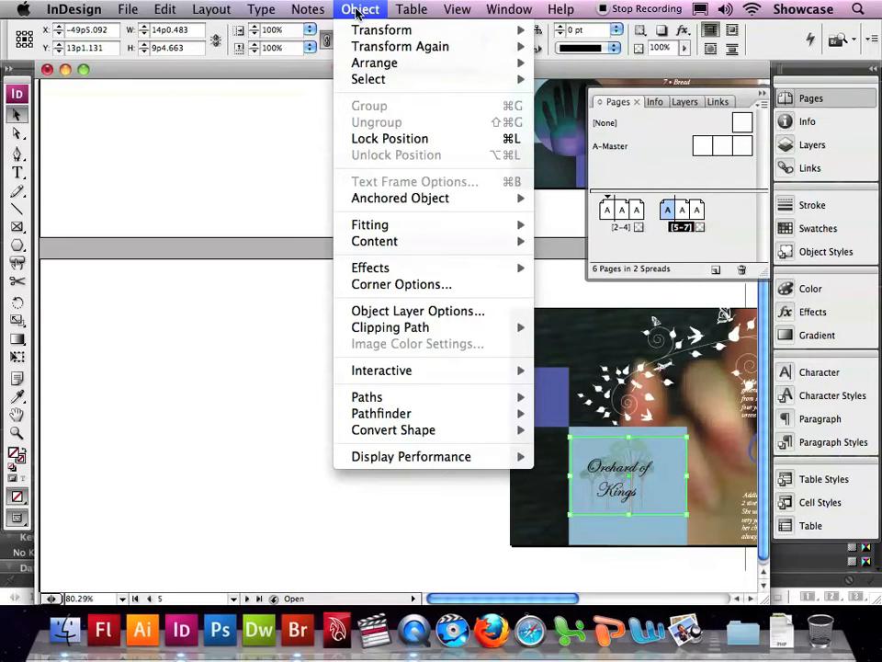
click(448, 312)
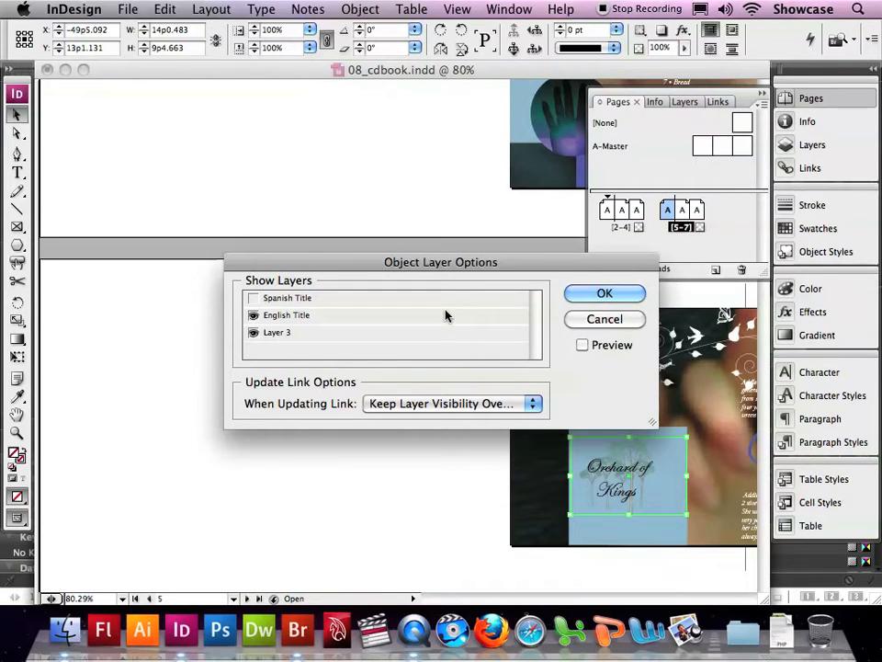
click(583, 346)
click(254, 316)
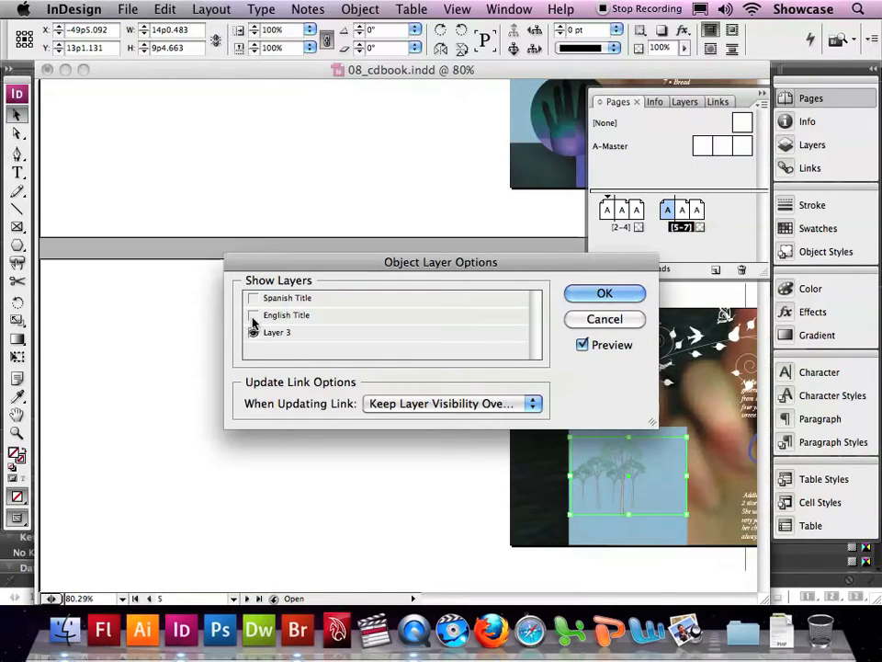
click(253, 299)
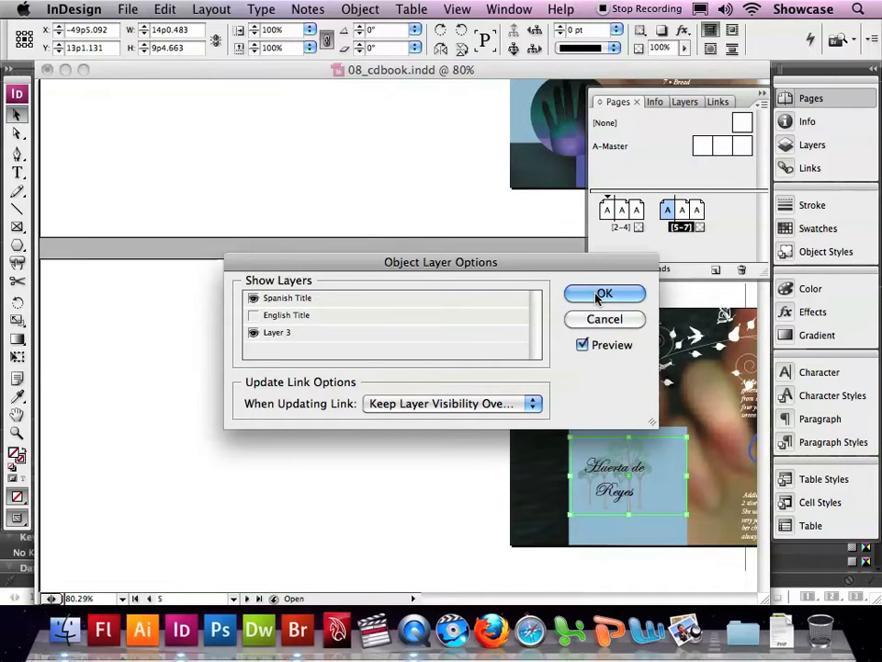
drag(557, 265, 539, 249)
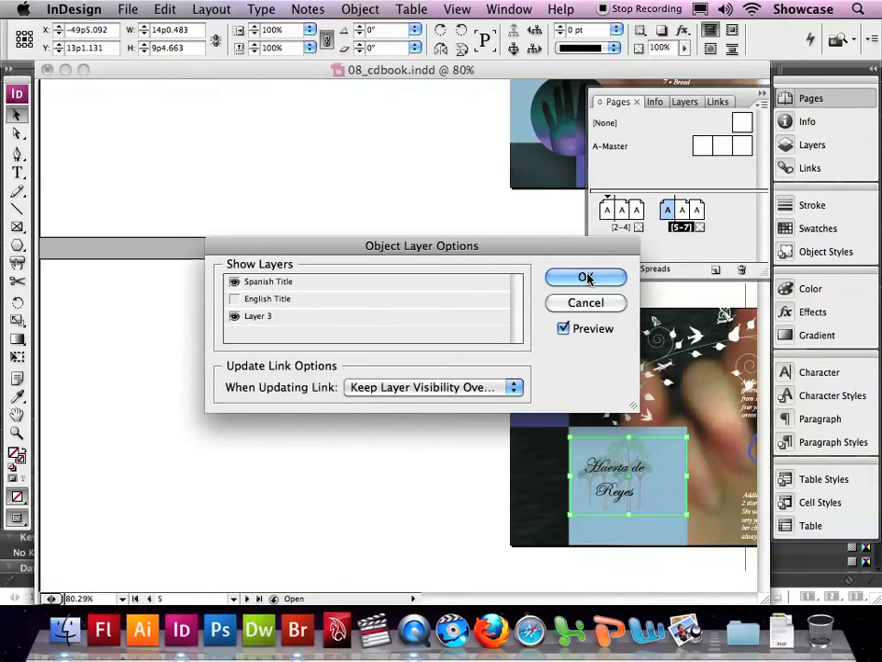
click(587, 277)
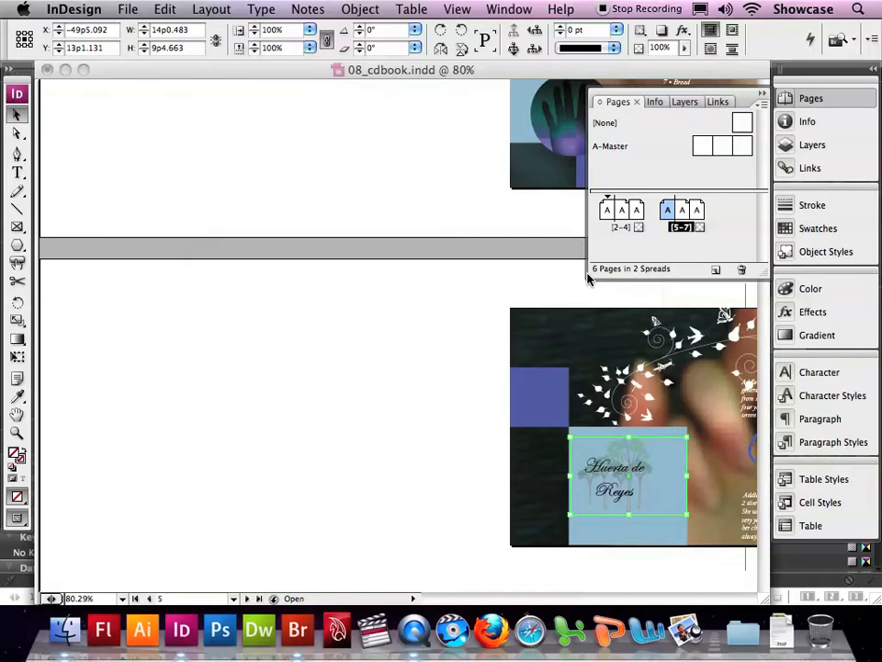
Step: Show the document's links and open the 08_k.indl library from Lesson_08, repositioning and enlarging it to fit all its items
key(super+shift+d)
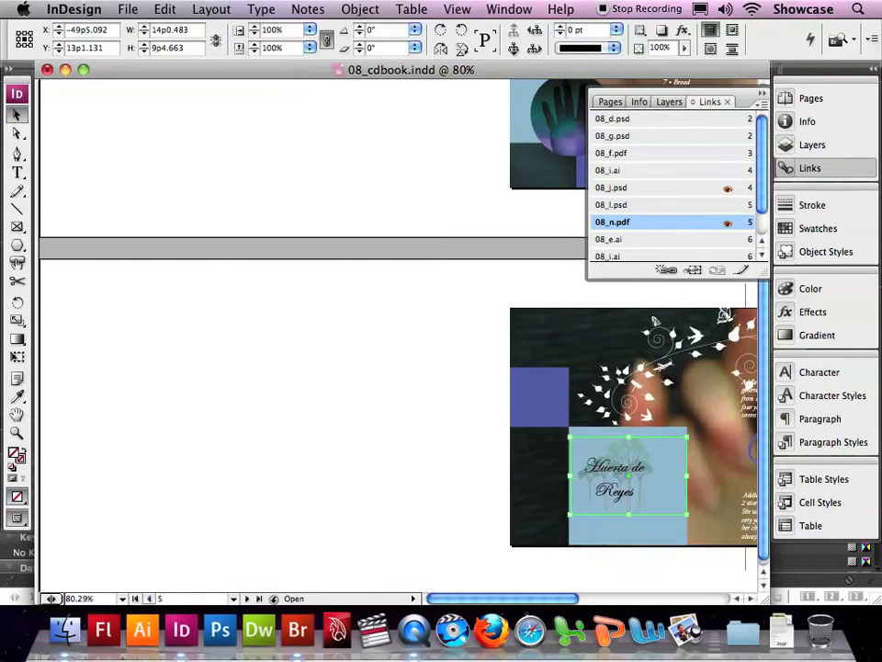
click(130, 9)
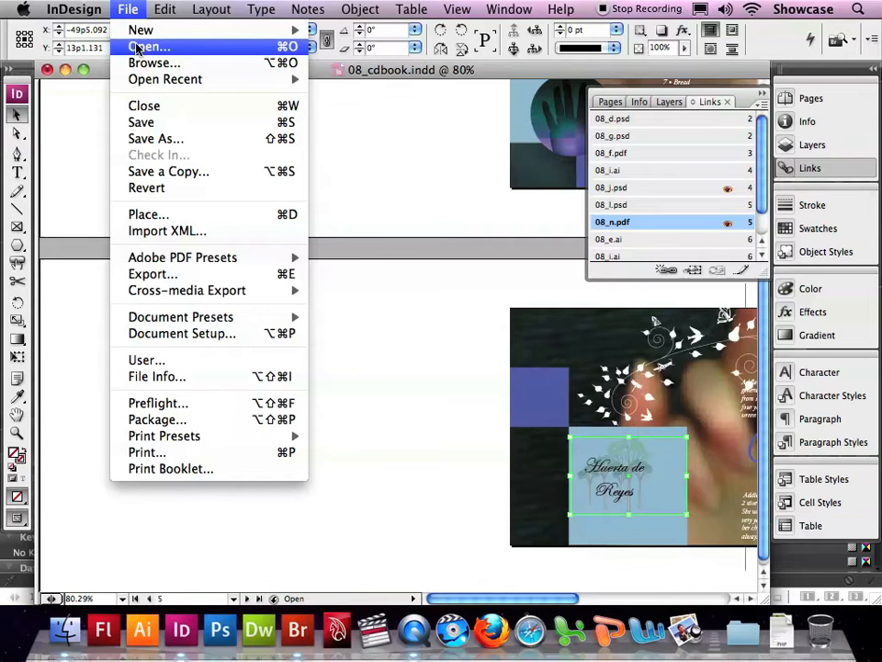
click(138, 48)
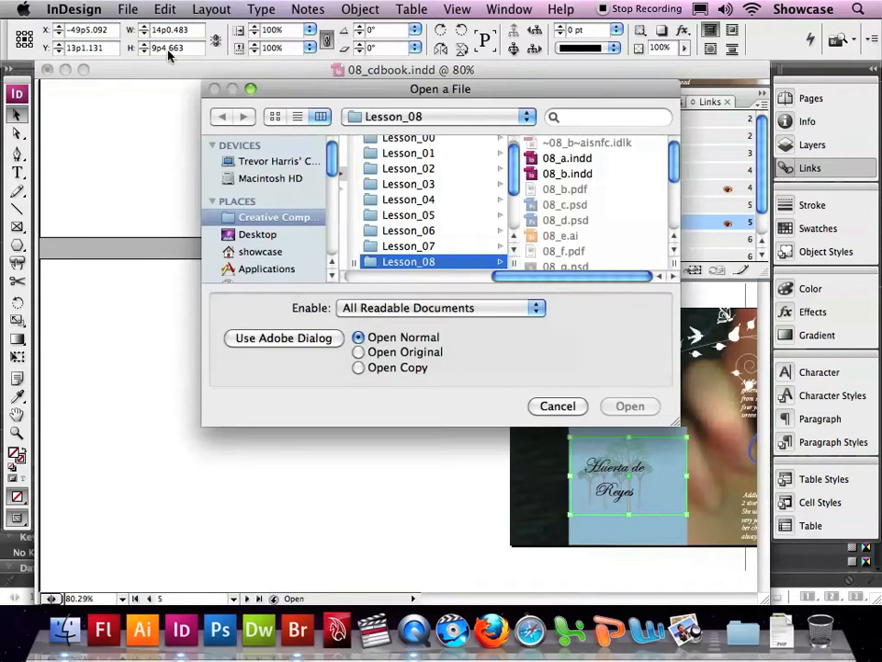
scroll(569, 195, down, 3)
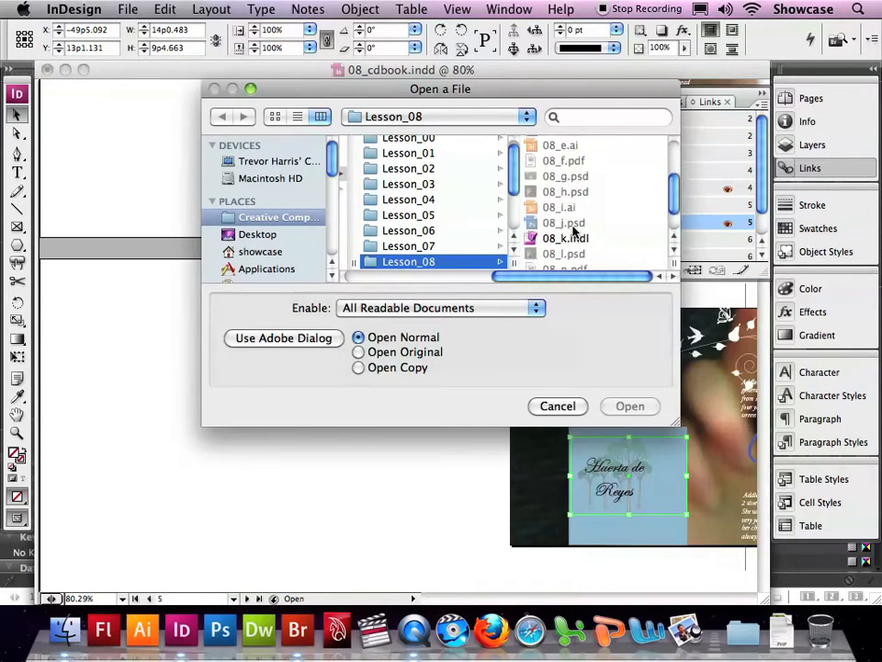
click(574, 241)
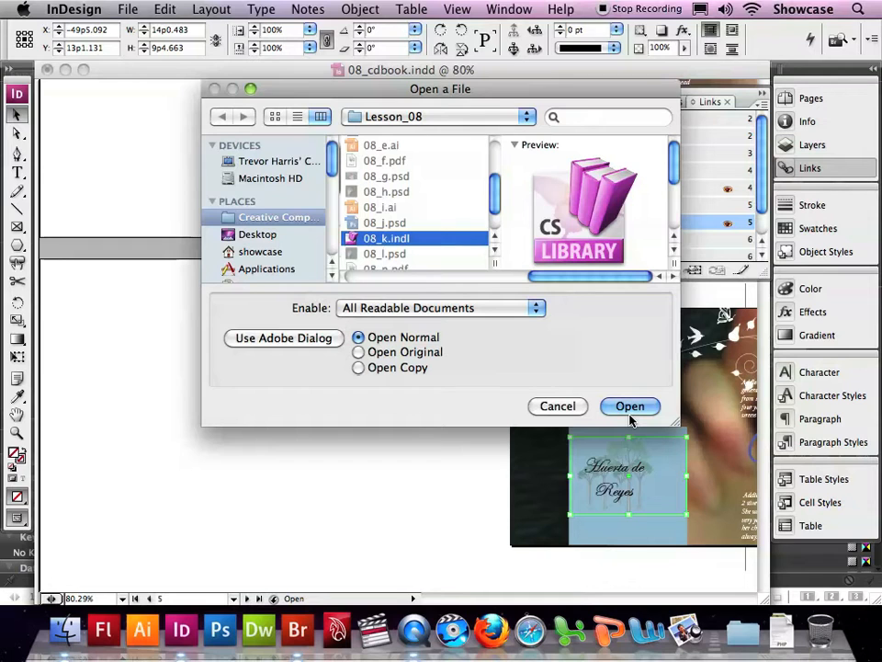
click(630, 413)
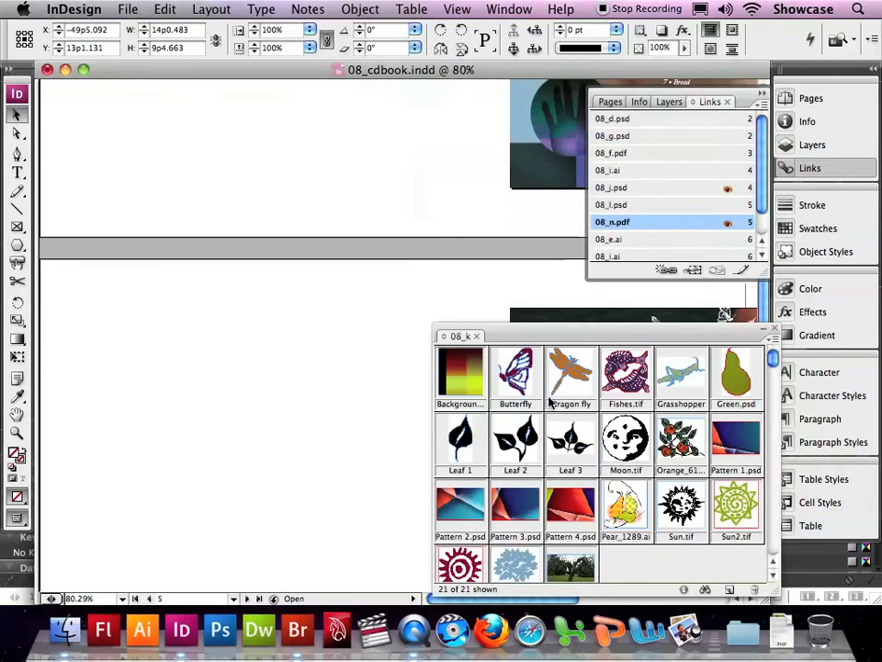
drag(552, 336, 181, 99)
drag(409, 358, 416, 442)
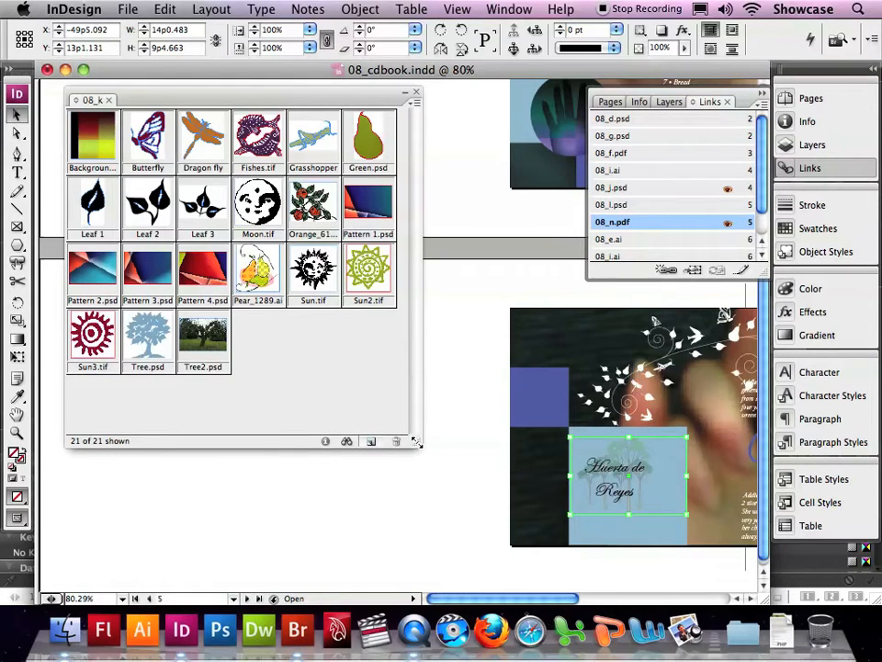
Step: Filter the entire 08_k library to items whose name contains "tree"
click(346, 441)
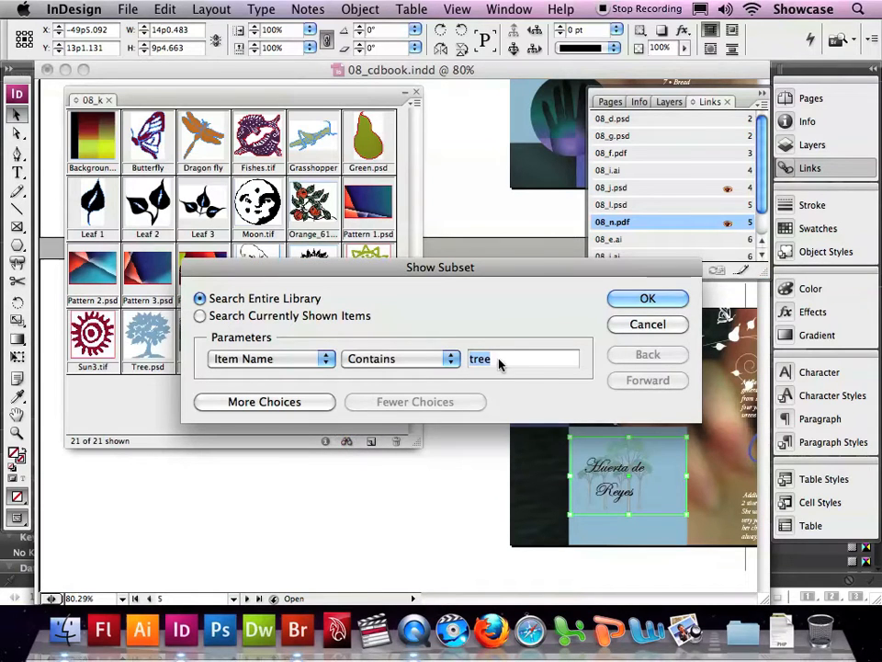
text(tree)
key(Tab)
text(tree)
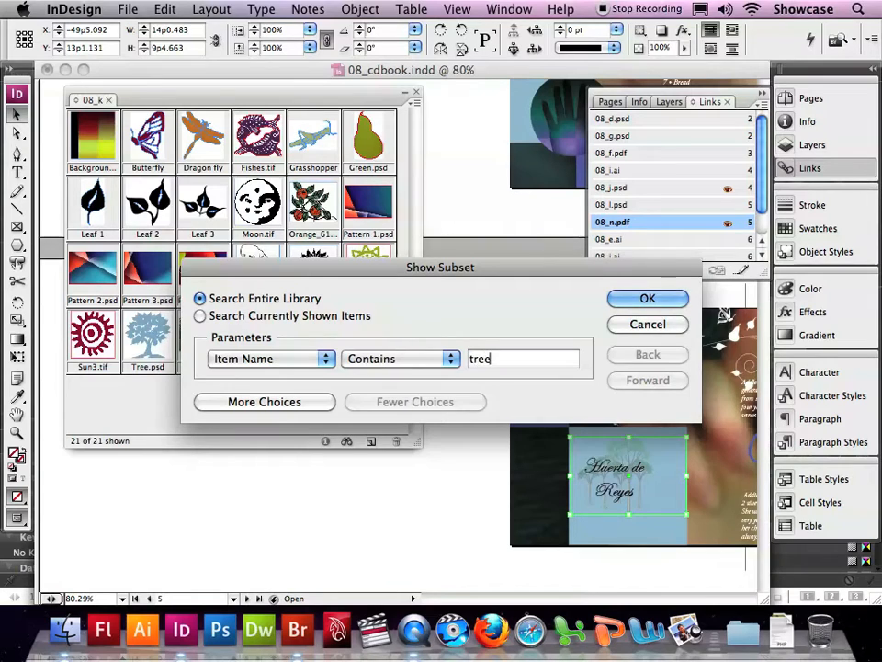
click(632, 306)
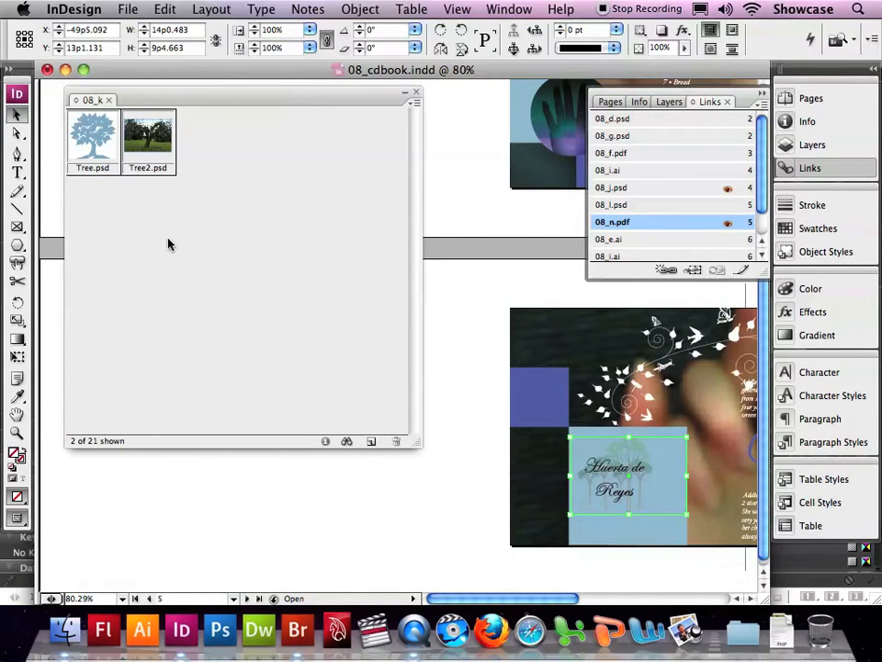
Step: Add the library's Tree.psd over the purple square on page 5 and relink all its instances to Tree.psd in Lesson_08
drag(99, 150, 470, 398)
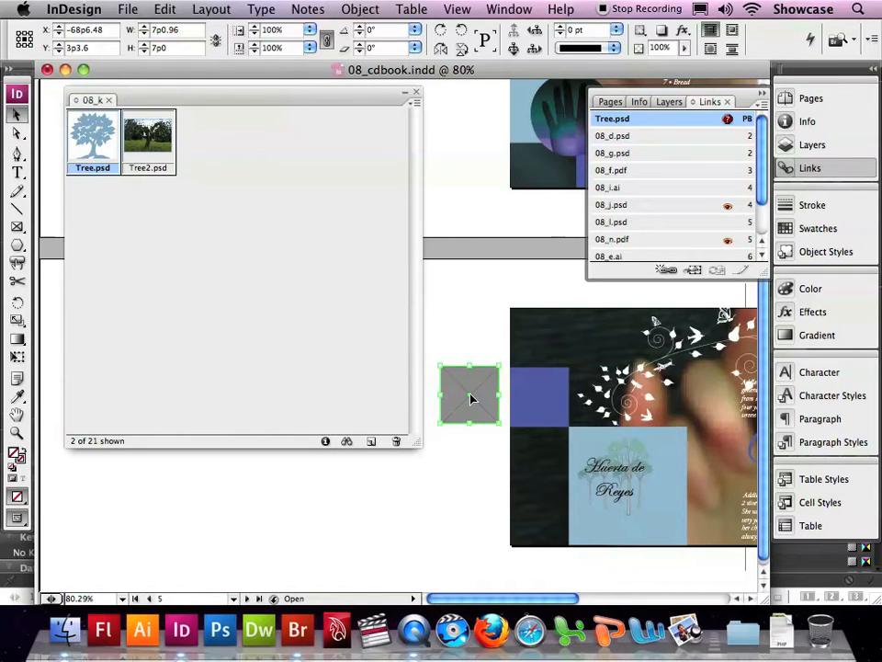
drag(472, 397, 540, 396)
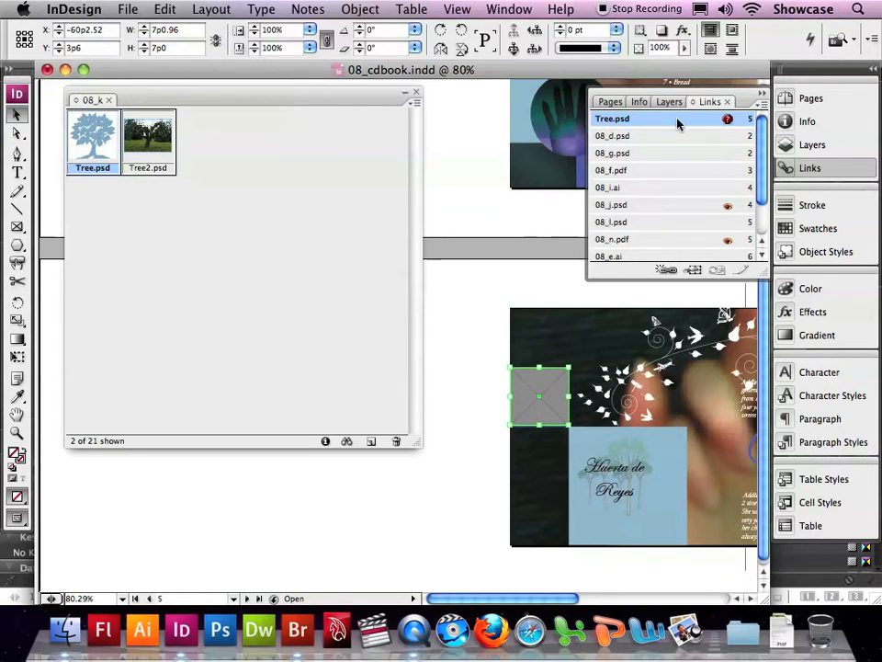
click(669, 273)
click(669, 273)
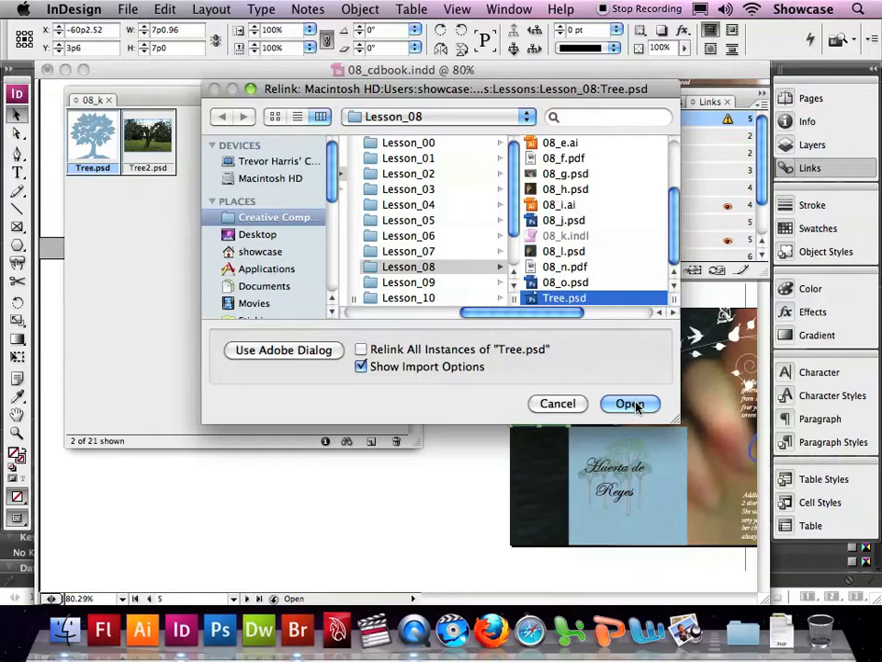
click(497, 350)
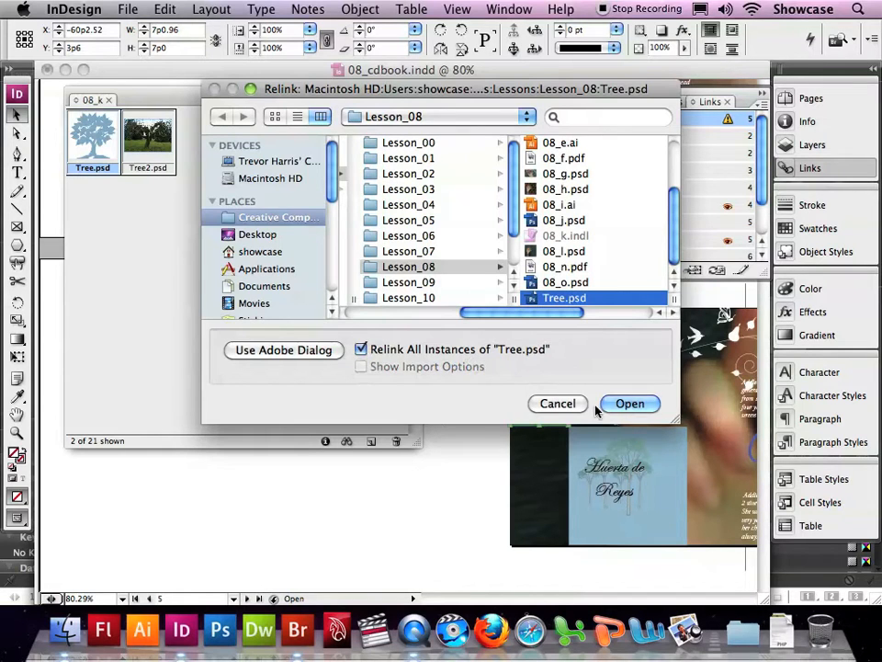
click(624, 406)
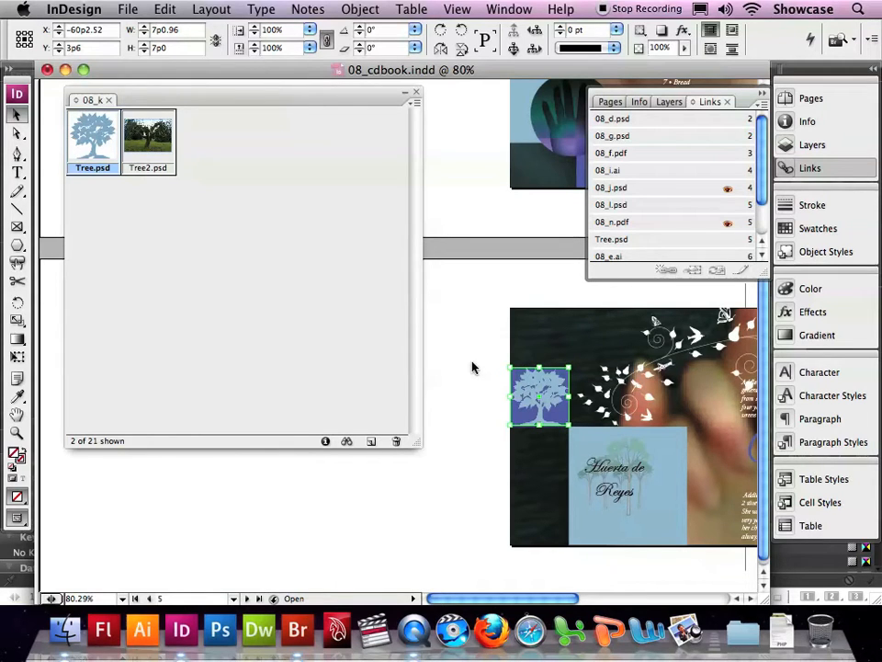
Step: Close the 08_k library and create a new library named CD Projects in the Documents folder
click(465, 365)
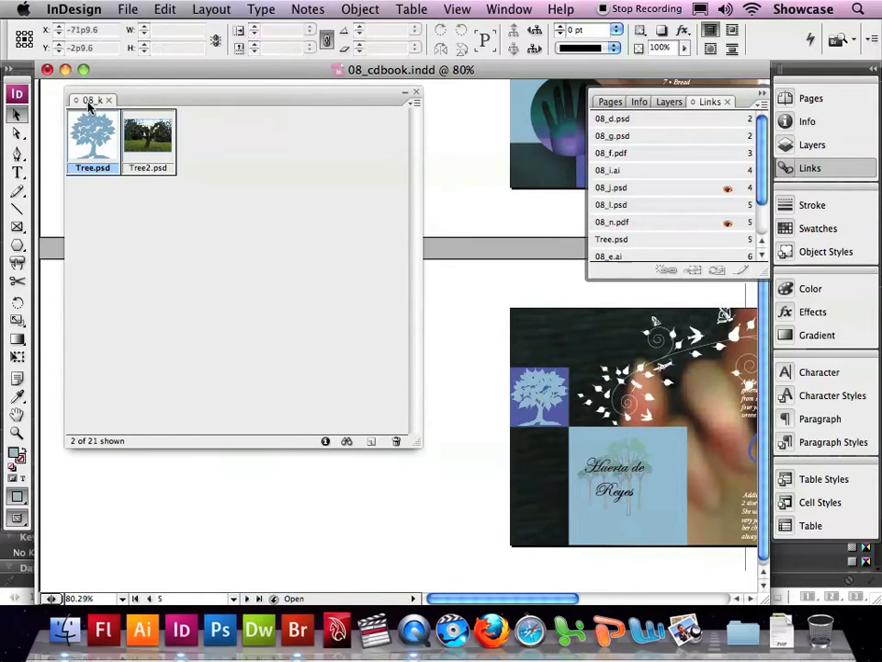
click(417, 93)
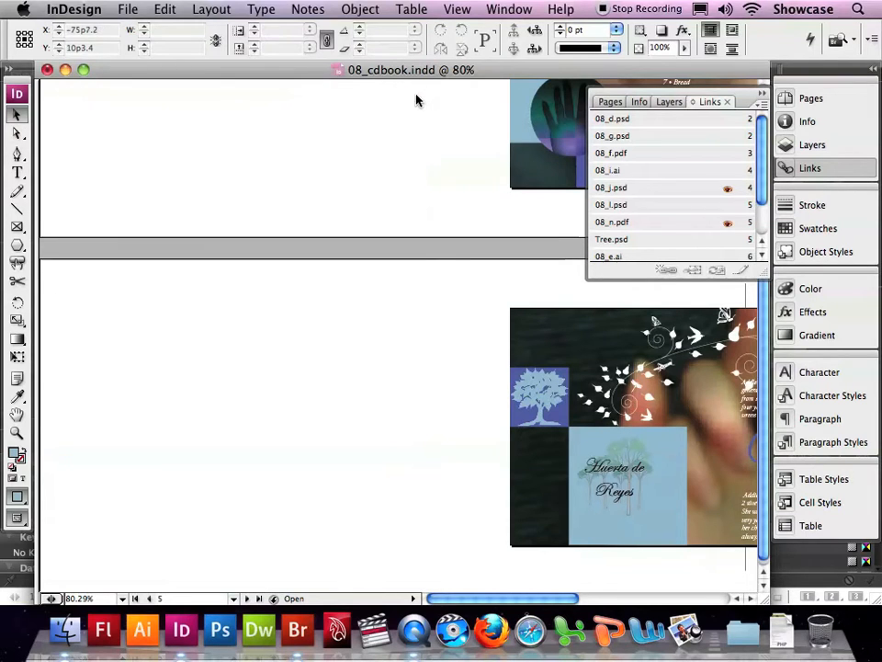
click(127, 9)
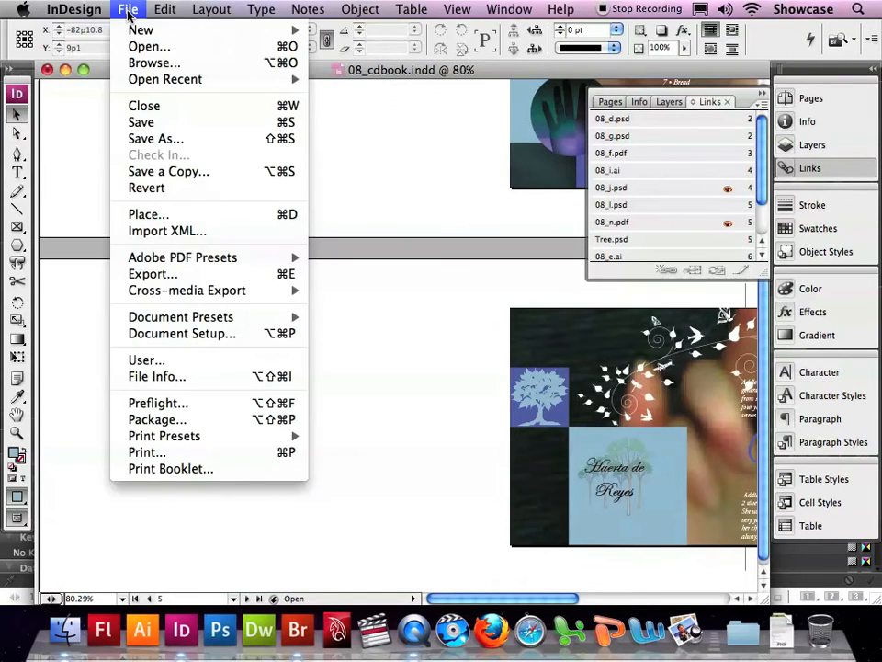
mouse_move(137, 29)
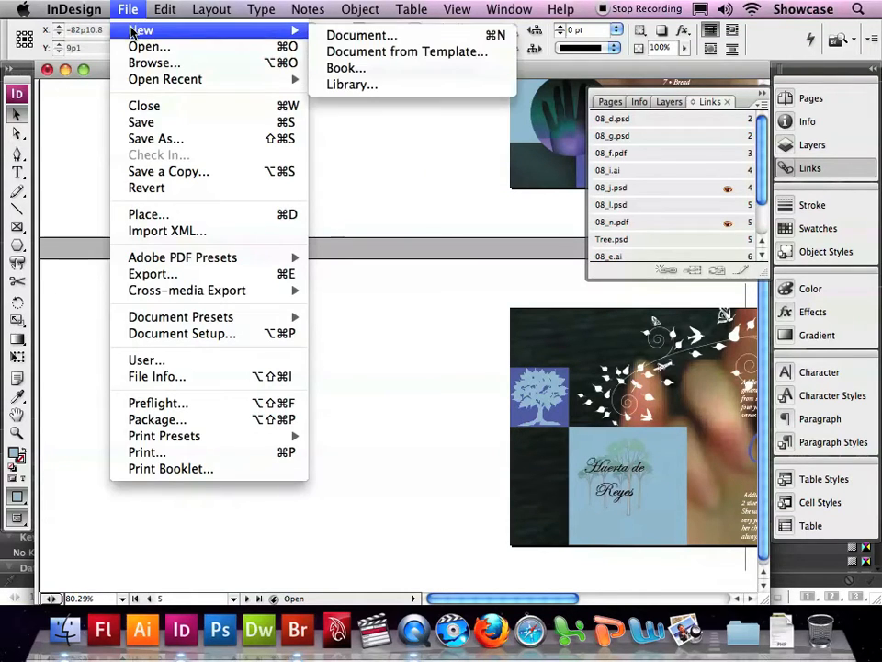
click(358, 86)
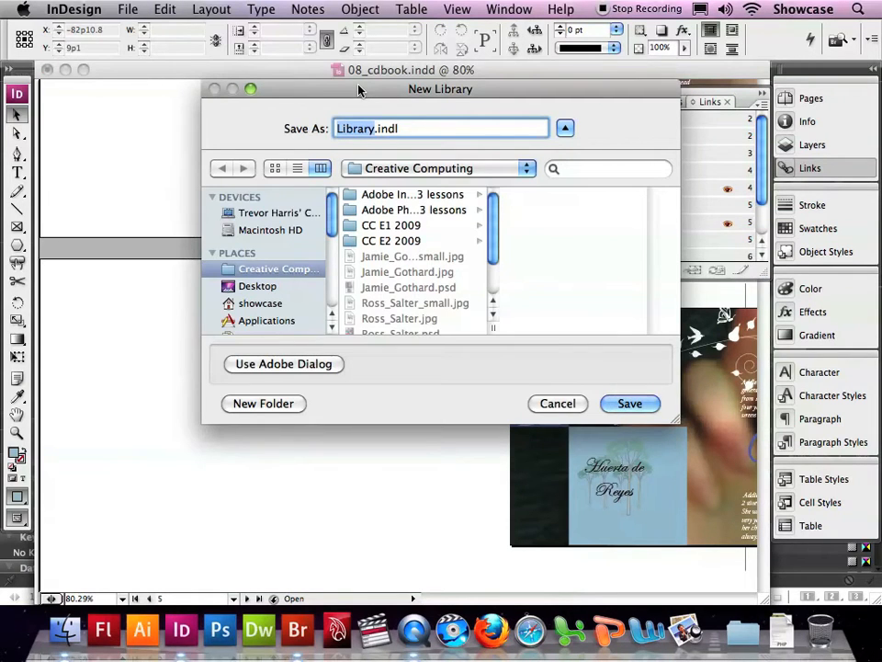
text(CD )
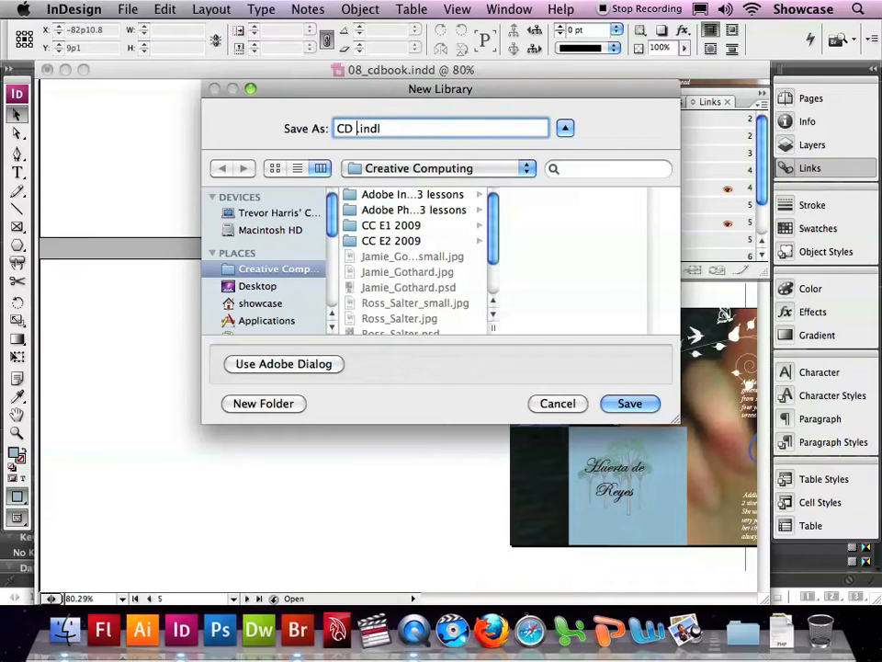
text(Project)
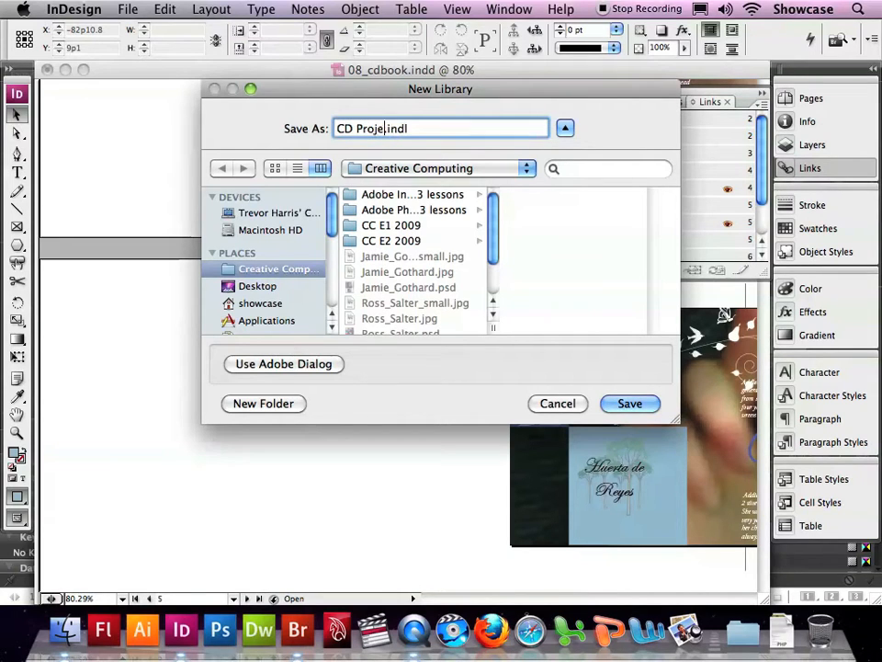
text(s)
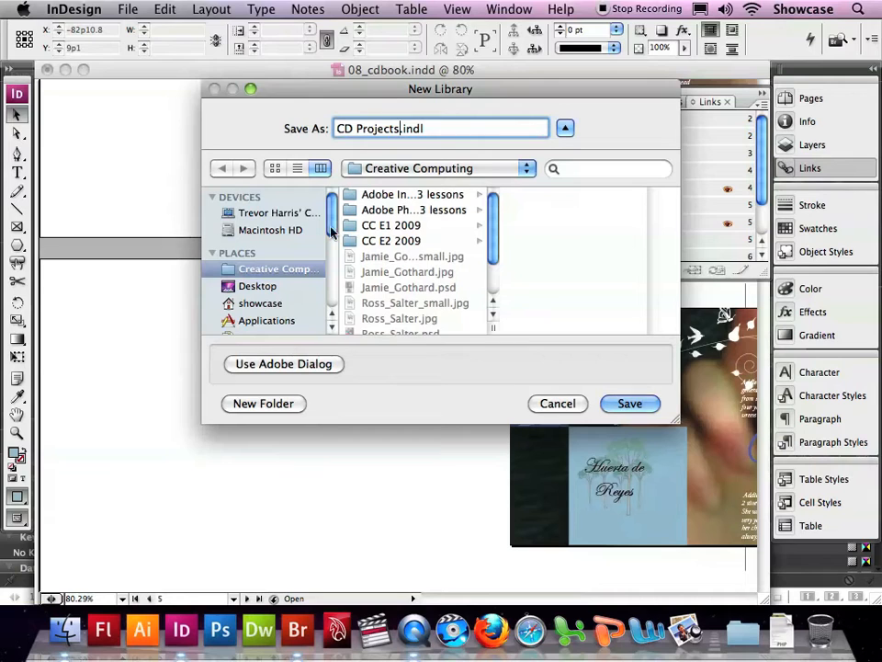
scroll(275, 315, down, 3)
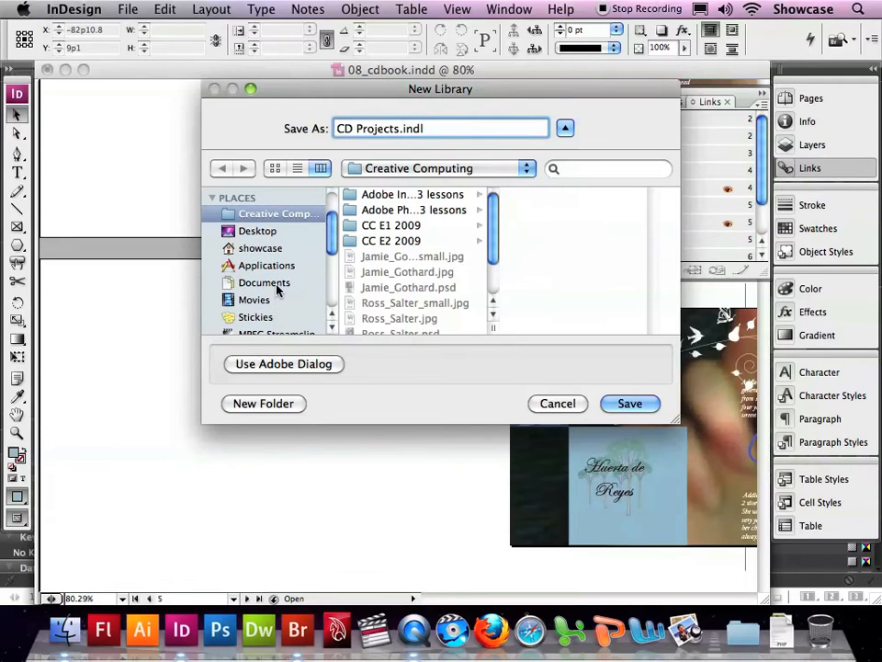
click(268, 283)
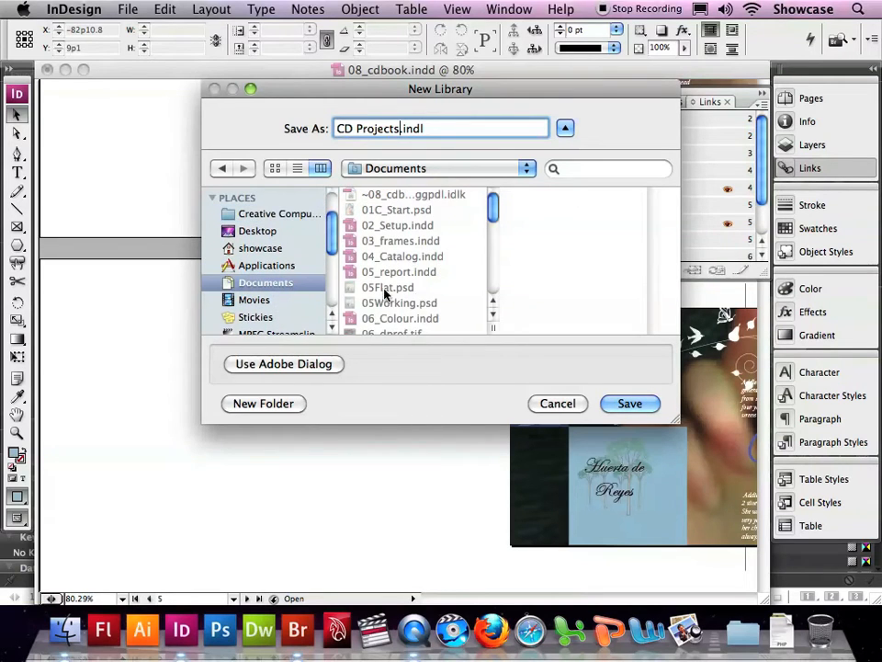
click(629, 403)
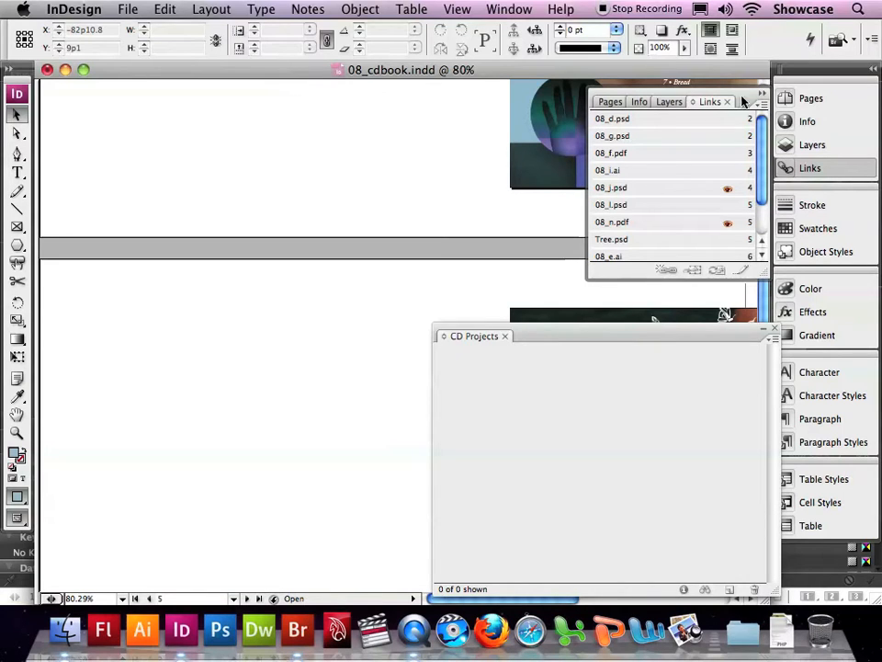
Step: Go to the 2-4 spread, add the Ricky Records logo from page 3 to the CD Projects library, and name the item Logo
click(789, 101)
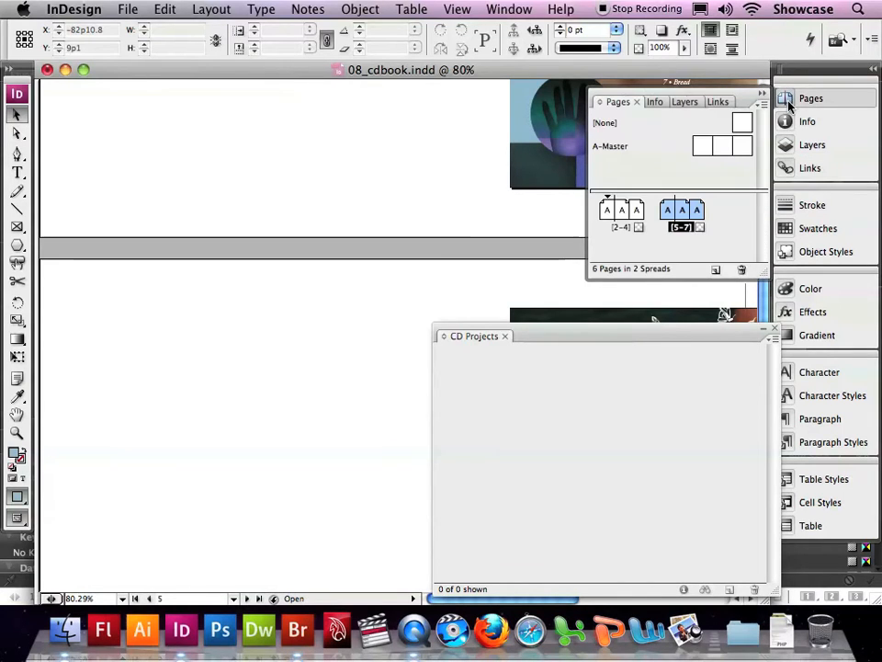
double_click(623, 214)
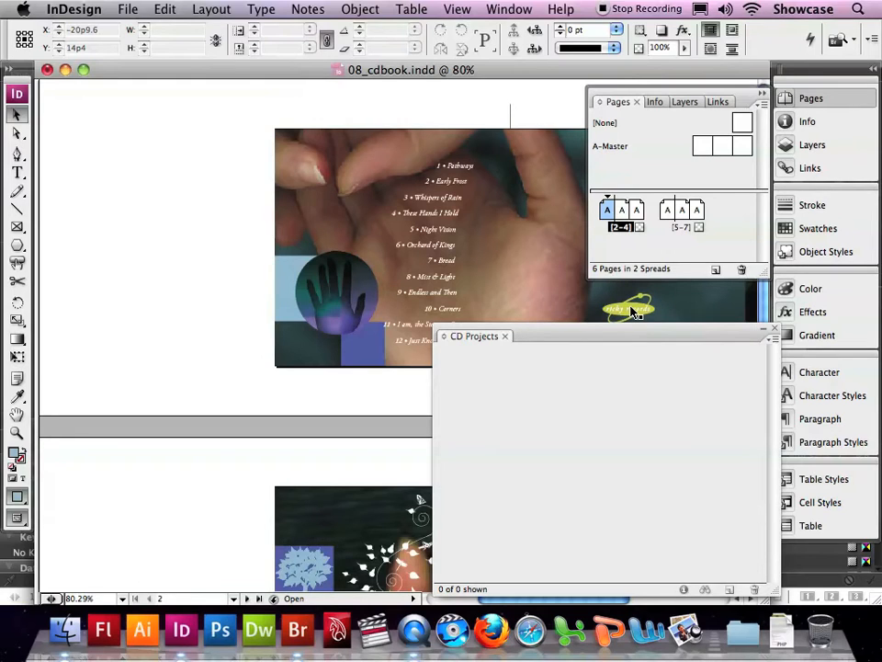
drag(632, 311, 465, 392)
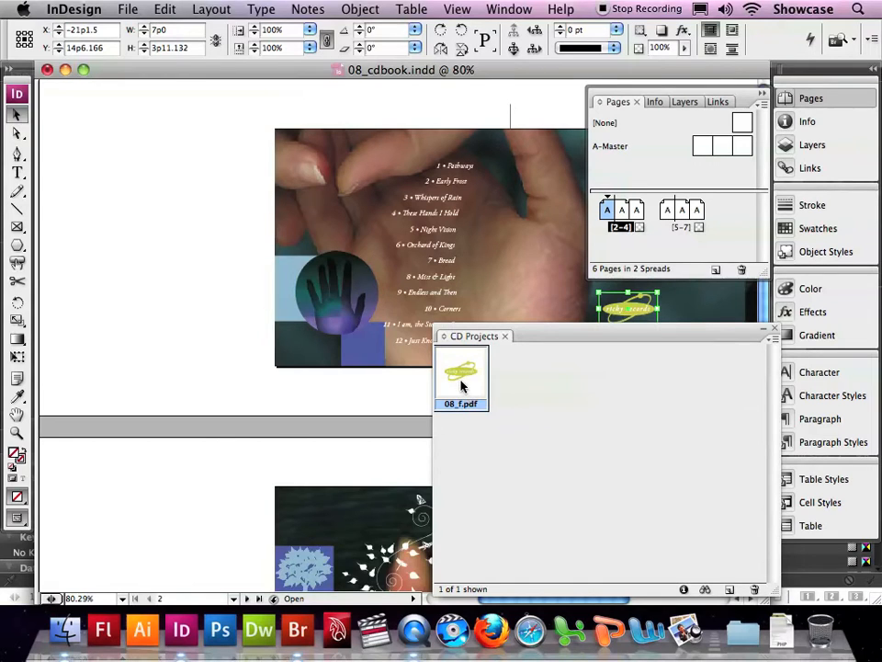
double_click(460, 379)
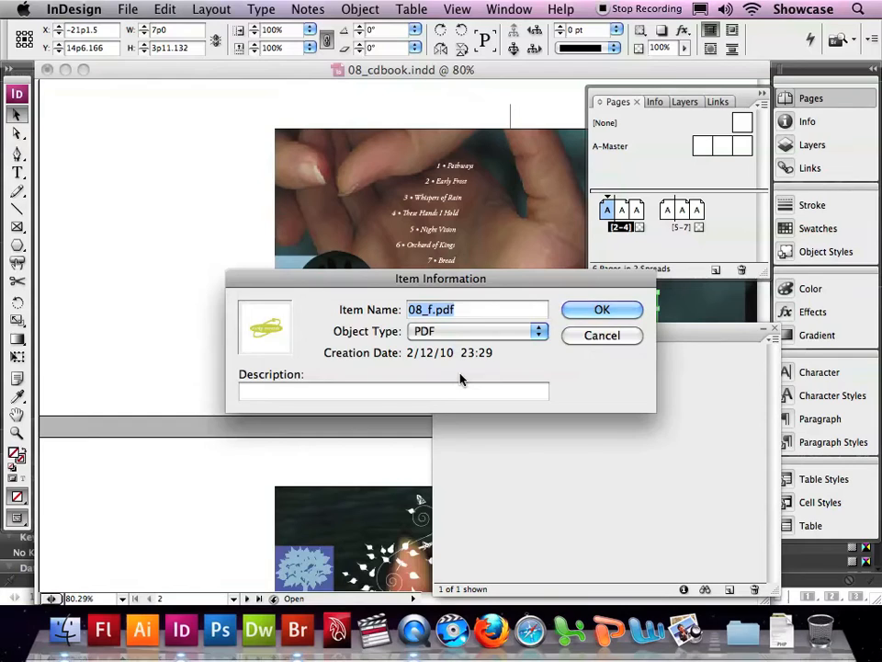
text(Logo)
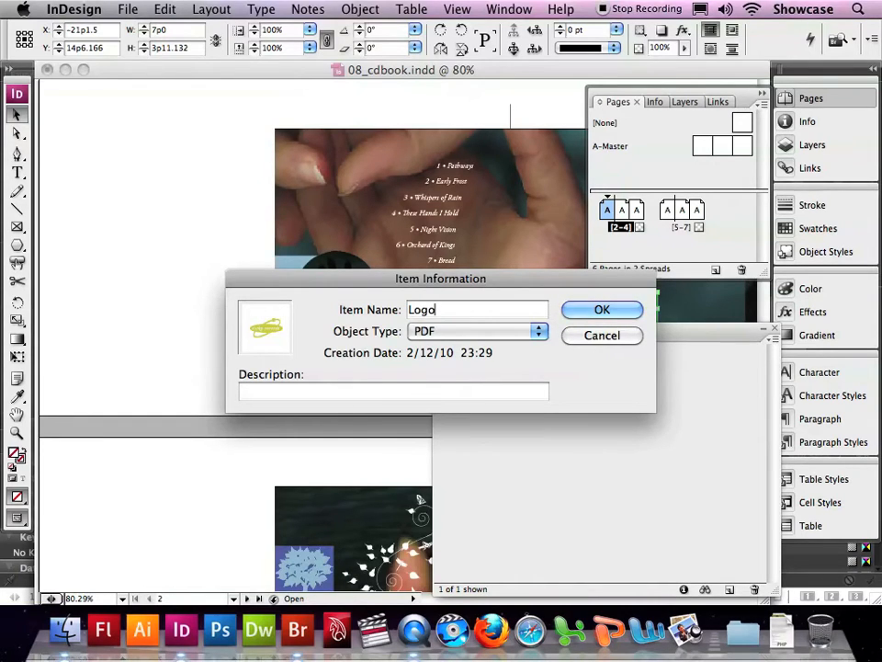
click(597, 311)
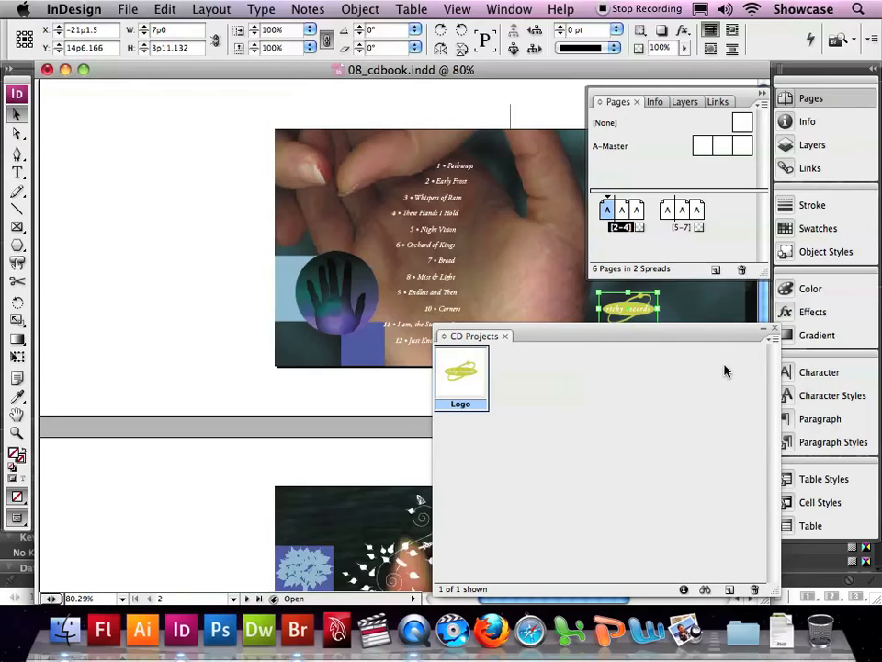
Step: Move the library clear of the text below the logo, add that text frame to the library, and name the item Address
drag(709, 343, 403, 288)
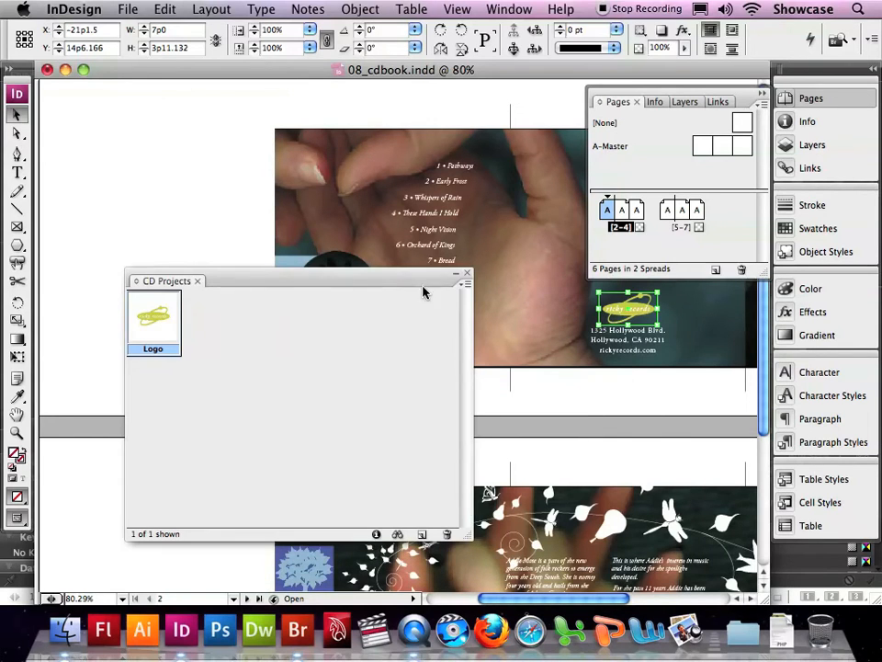
click(639, 341)
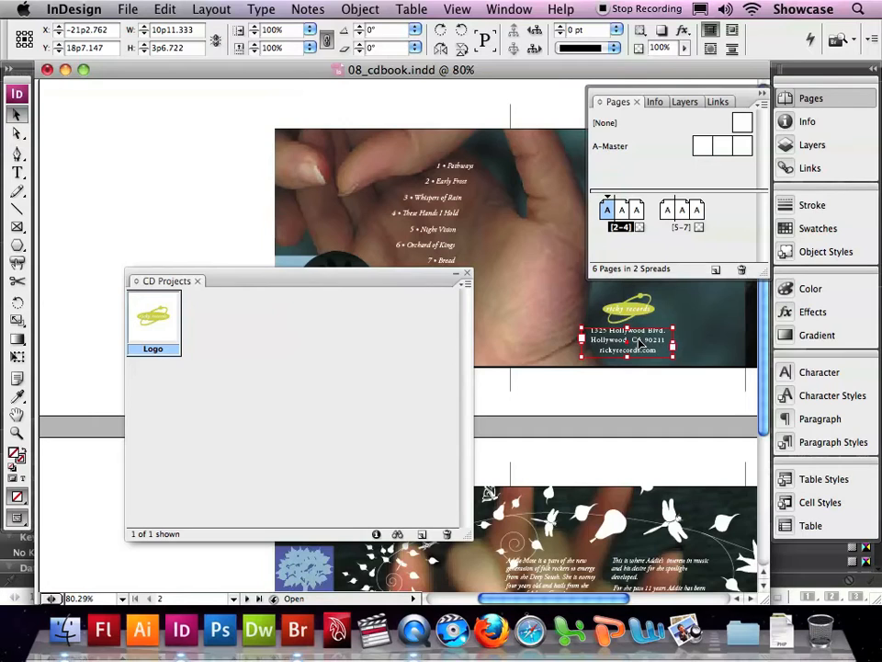
drag(639, 341, 286, 338)
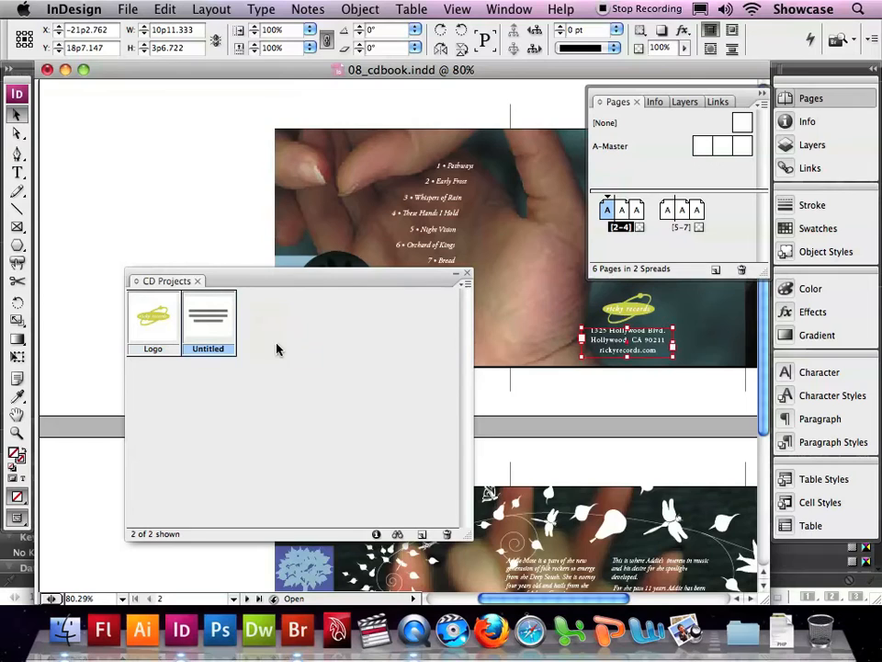
double_click(214, 328)
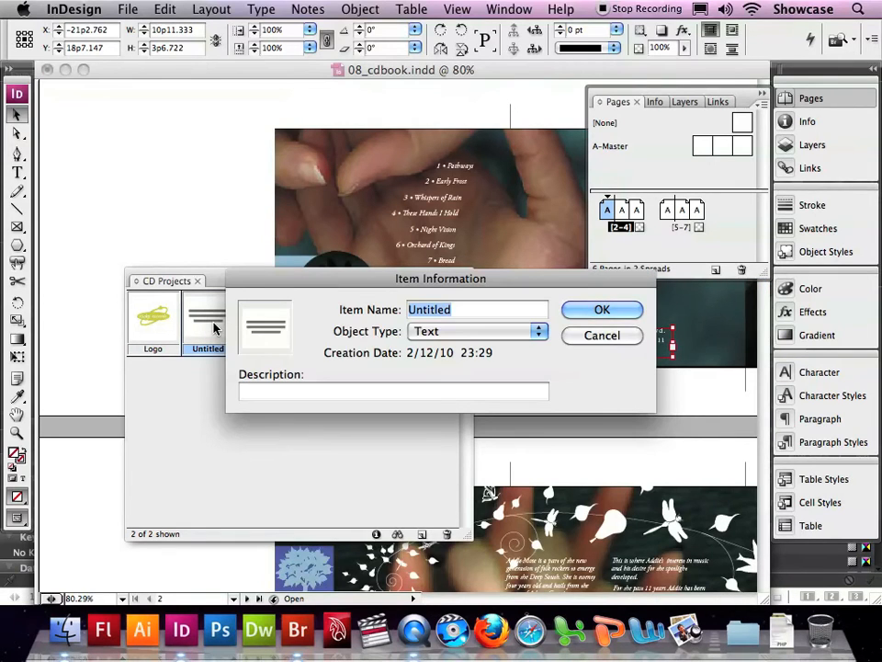
text(Address)
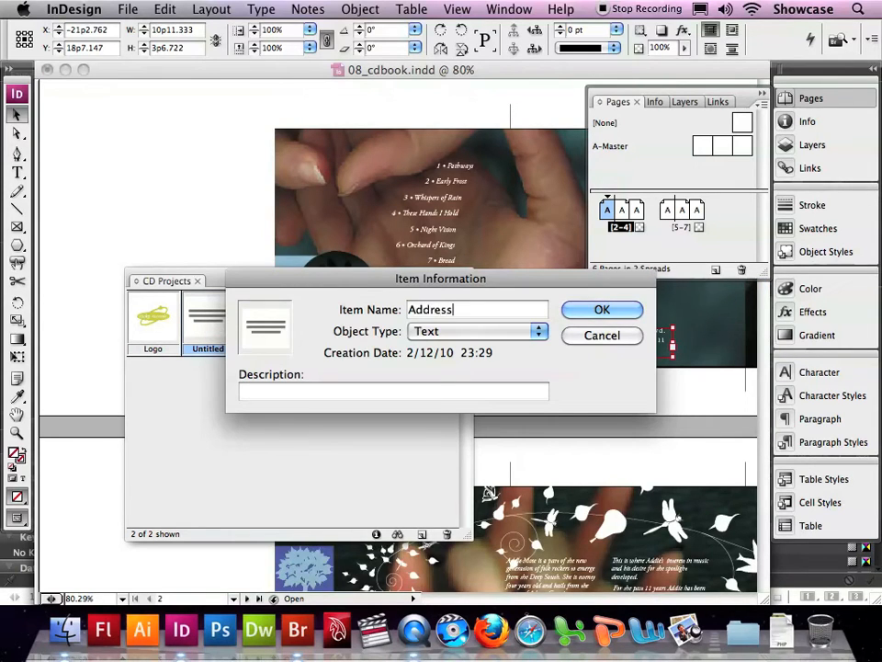
click(603, 310)
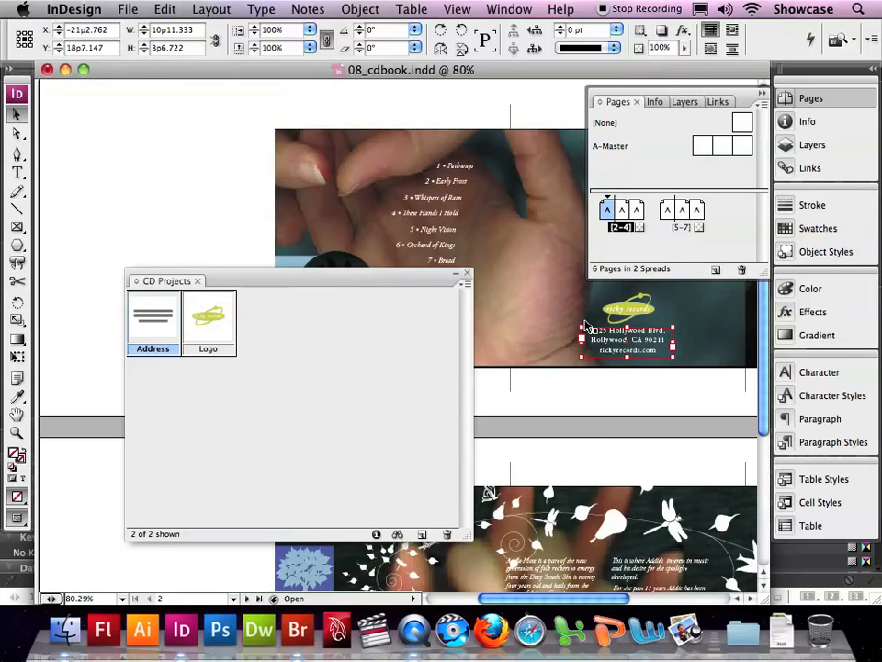
Step: Switch to Bridge, locate 08_o.psd in Lesson_08, and shrink the window and thumbnails to reveal the booklet layout behind
click(837, 41)
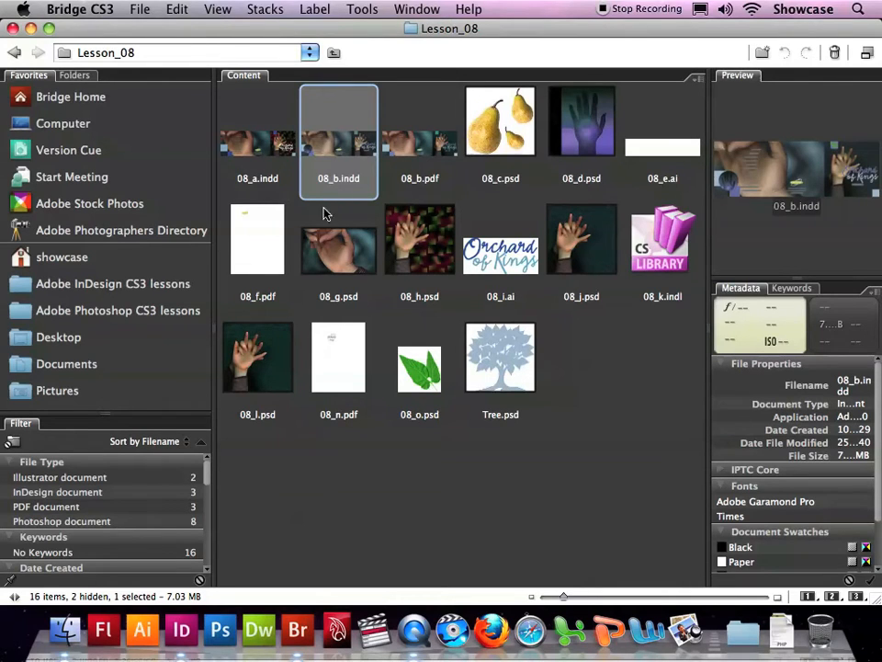
click(426, 370)
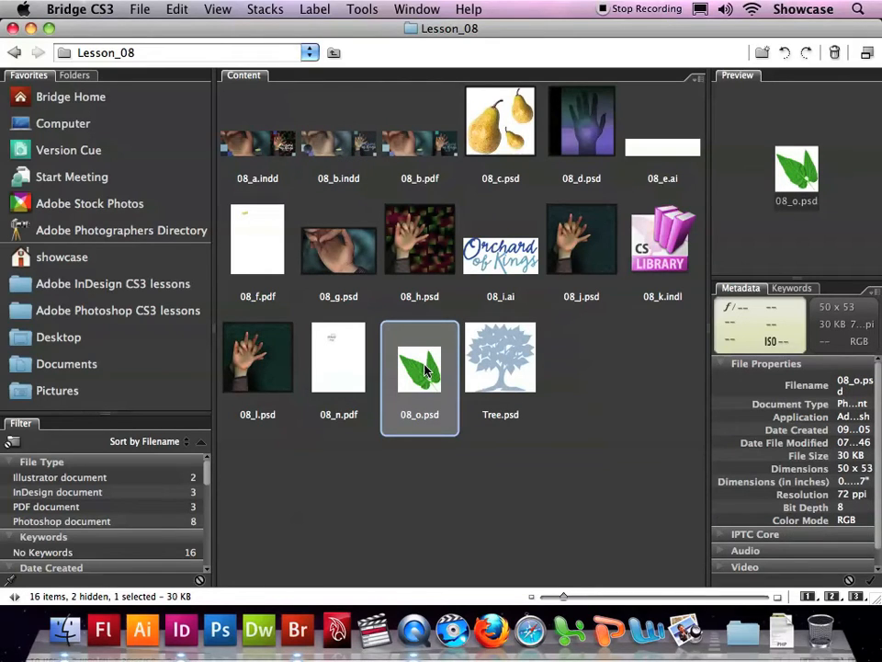
click(421, 416)
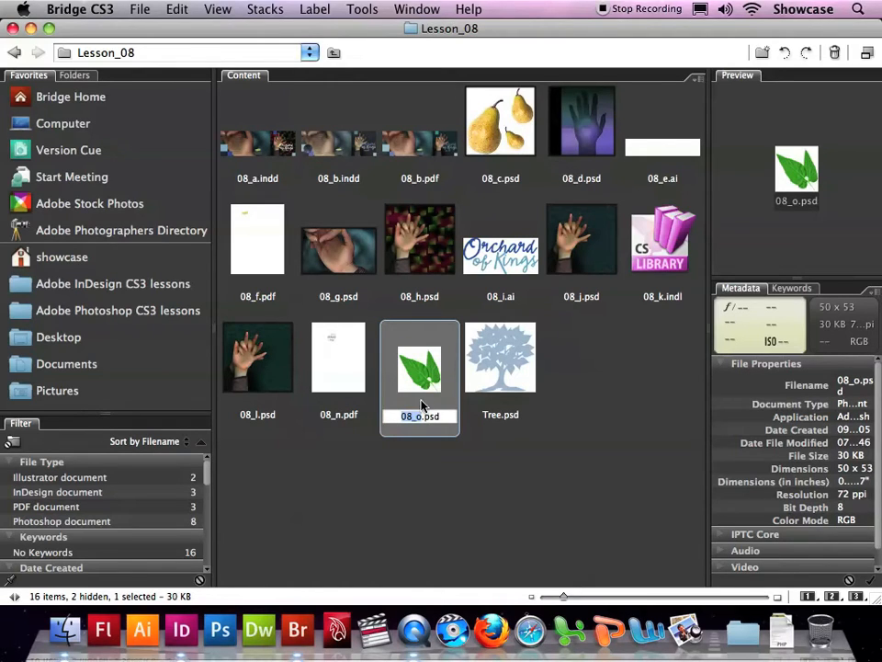
click(473, 444)
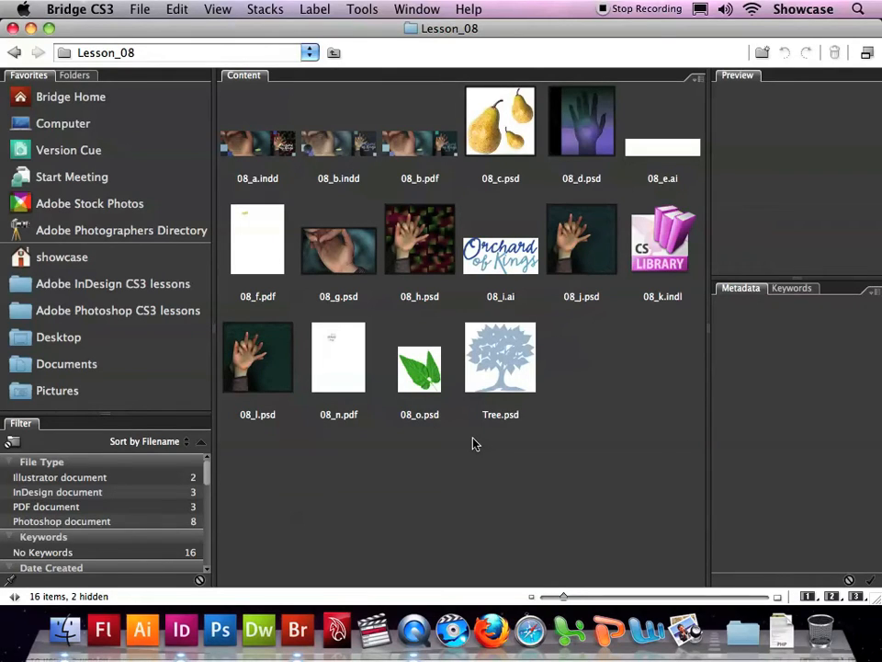
drag(876, 599, 733, 304)
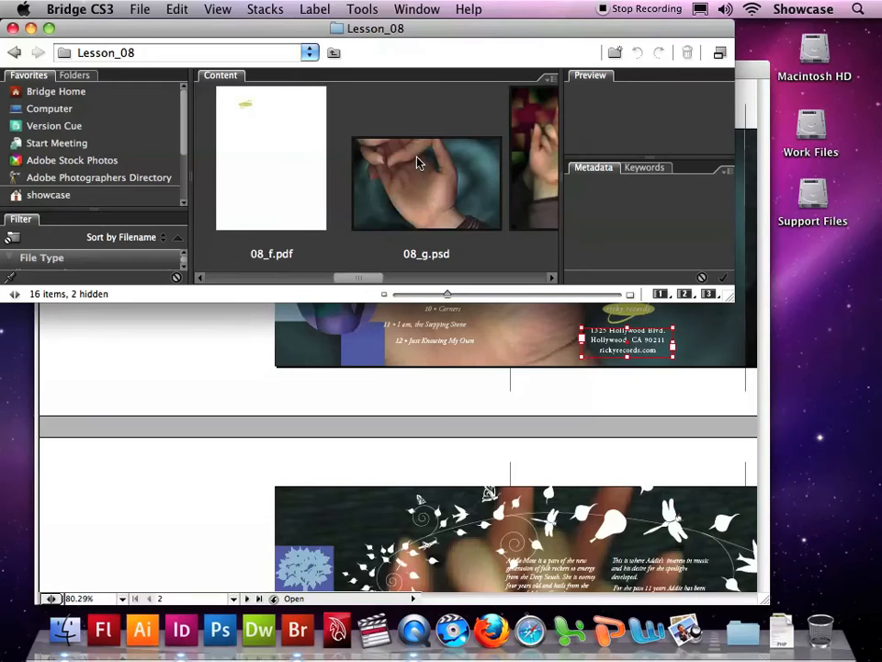
drag(447, 295, 403, 297)
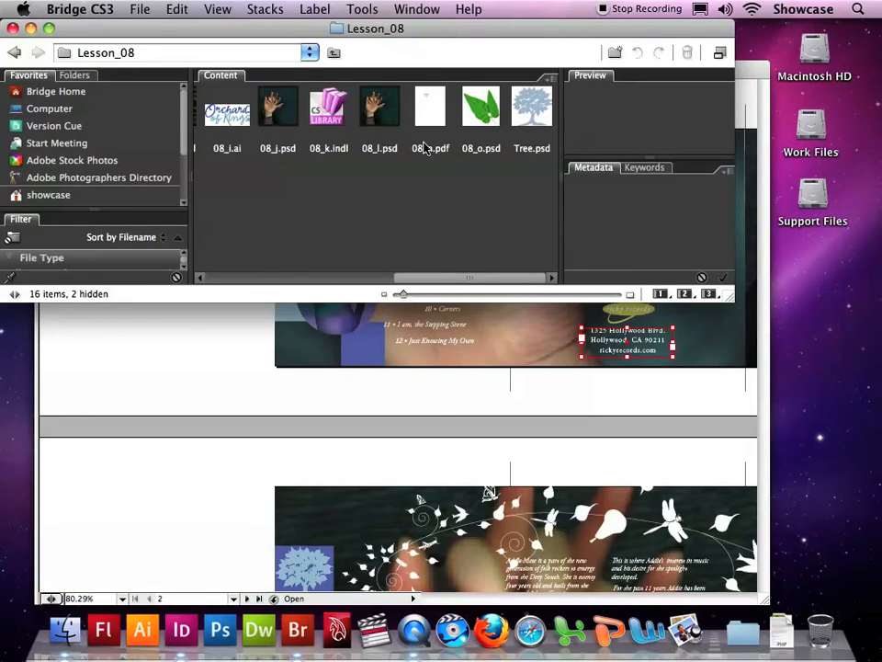
Step: Place 08_o.psd from Bridge on the pasteboard beside page 2, and close the CD Projects library and the page overview
drag(479, 114, 187, 360)
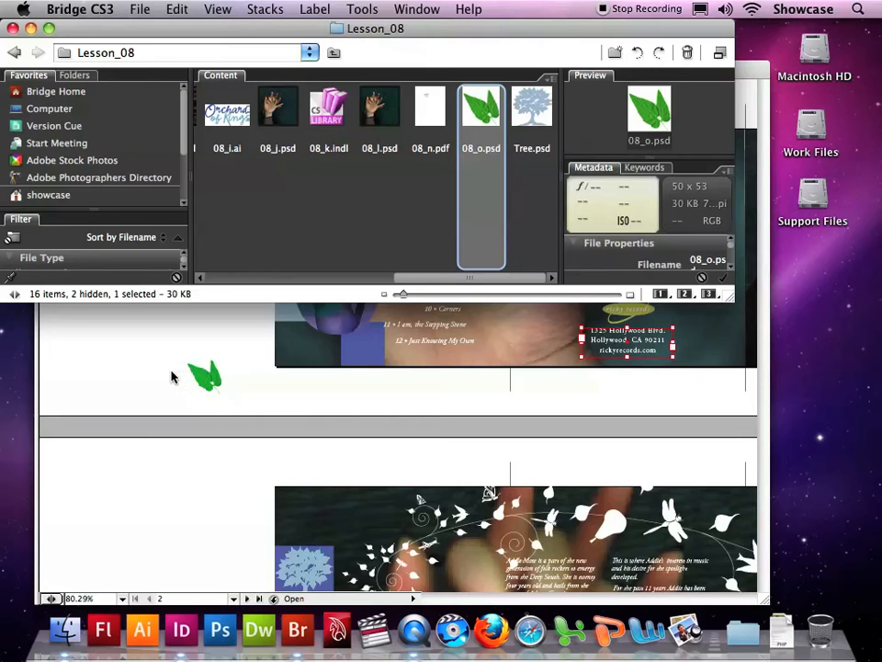
click(171, 377)
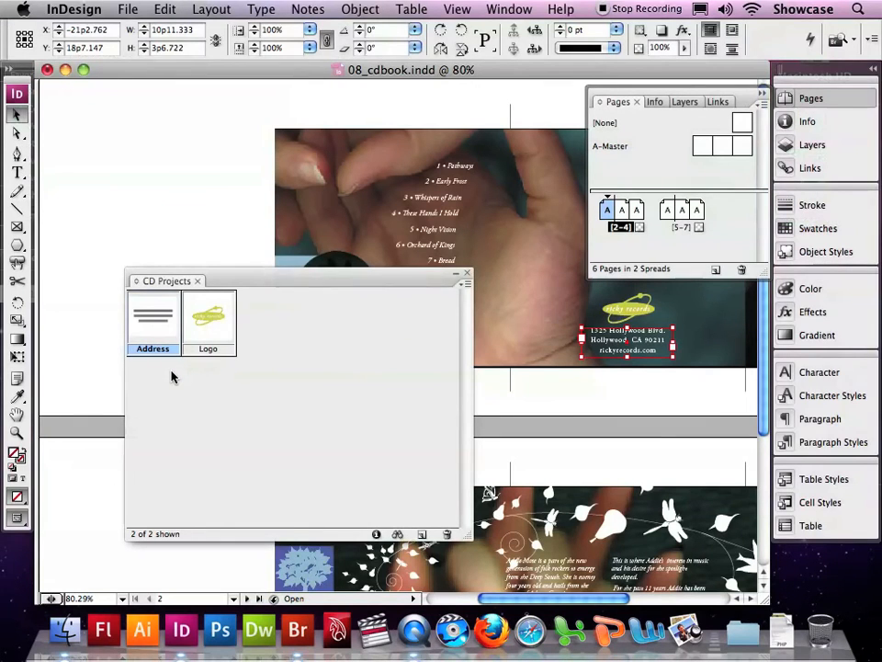
click(467, 276)
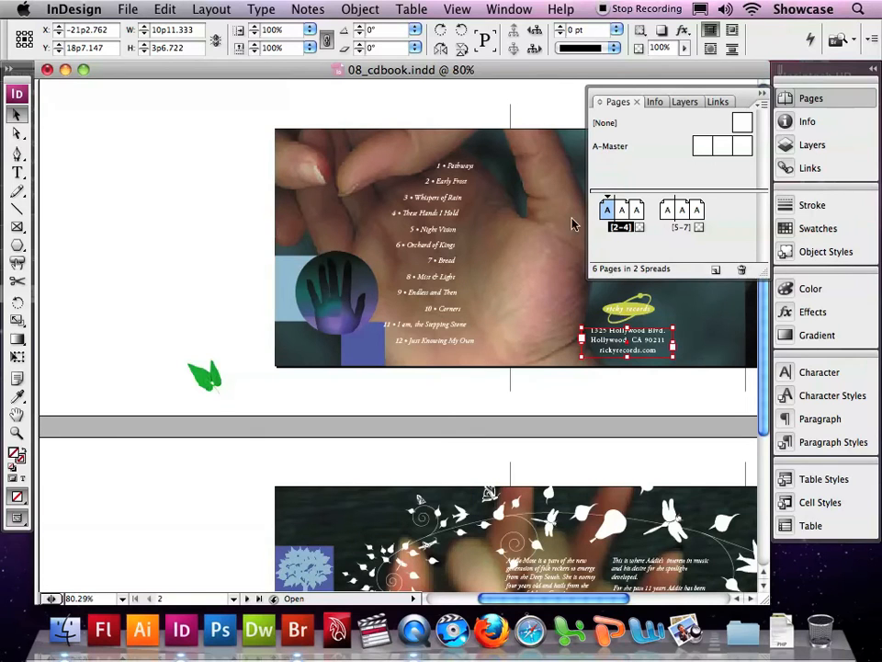
click(762, 93)
Step: Move the green 08_o.psd graphic from the pasteboard onto the purple square at the top of page 4, and deselect it
scroll(411, 282, down, 3)
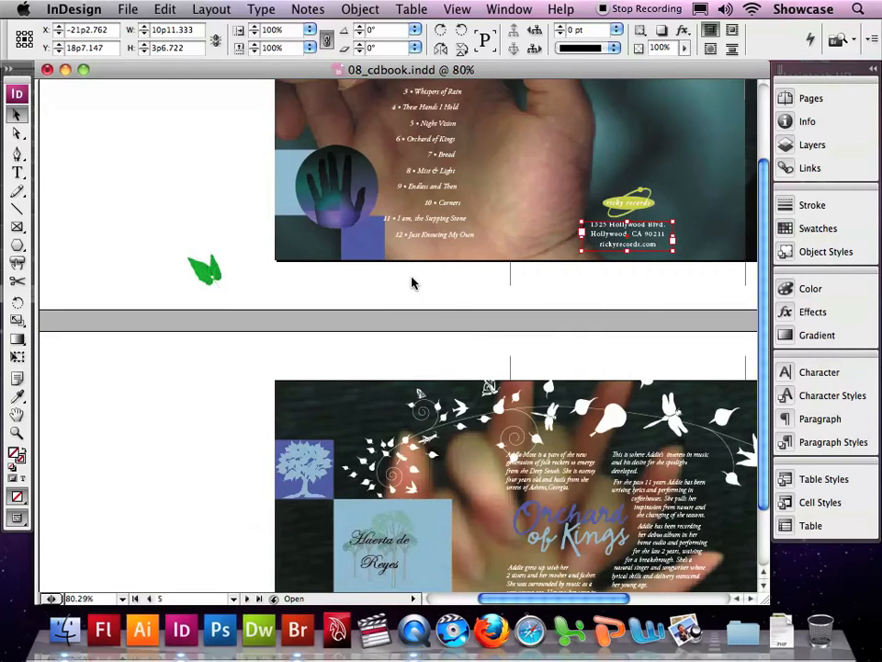
scroll(411, 282, up, 3)
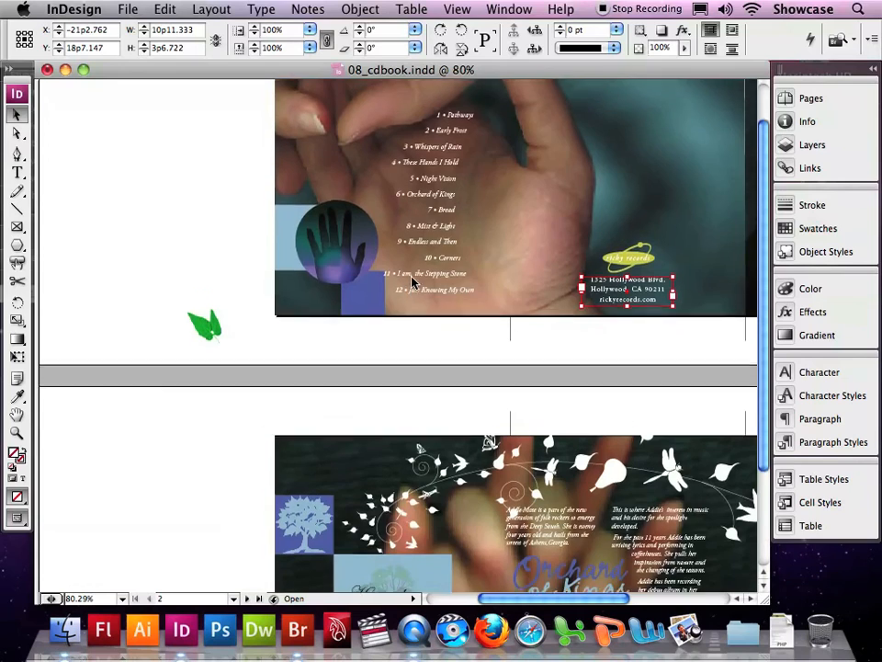
click(811, 99)
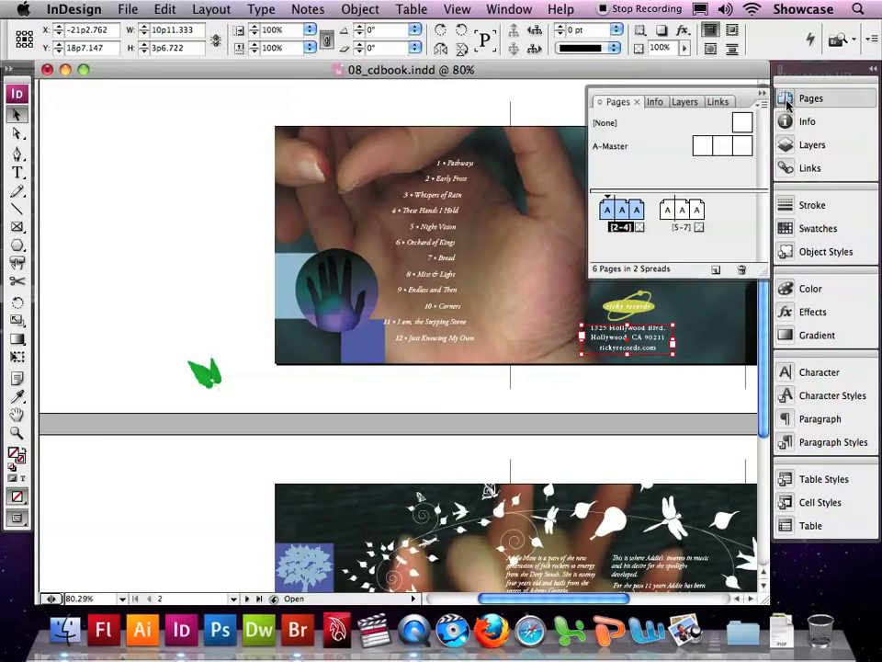
double_click(639, 219)
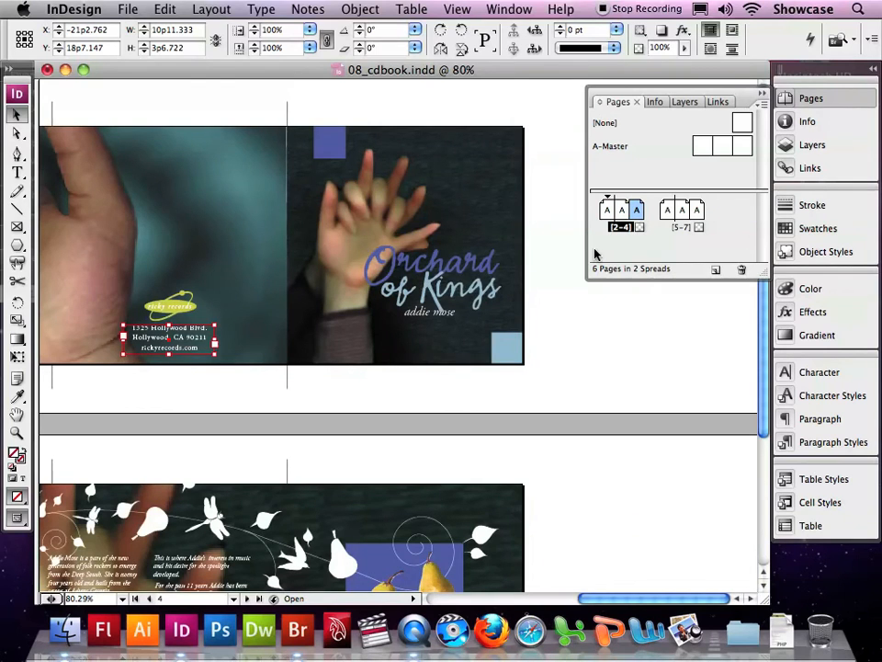
scroll(585, 306, left, 3)
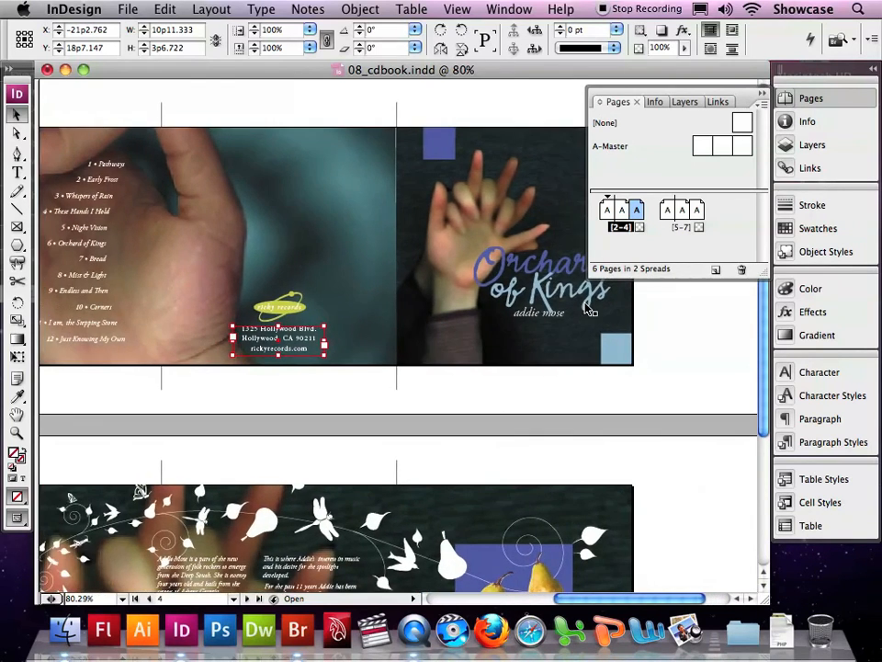
scroll(588, 311, left, 6)
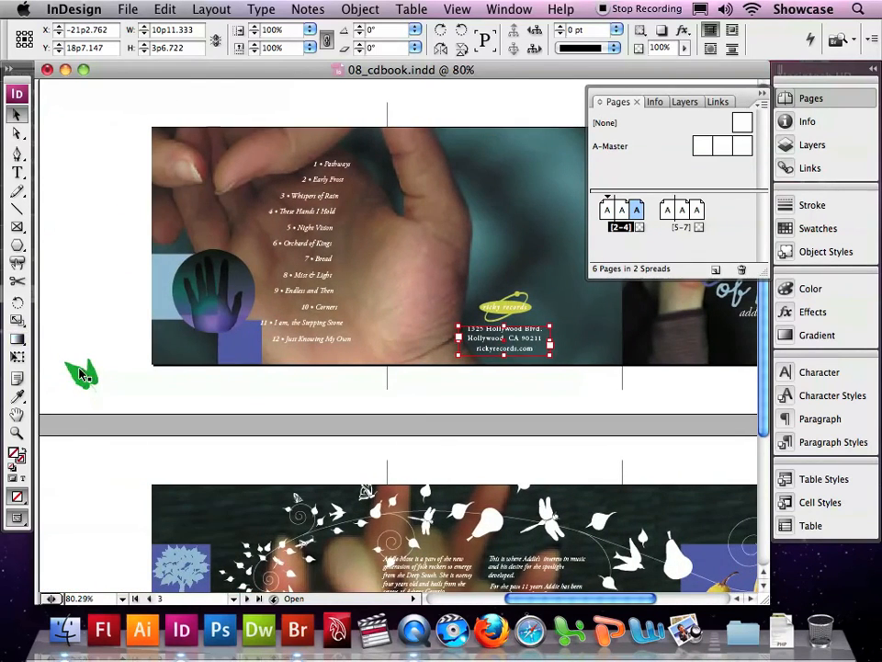
drag(80, 370, 546, 146)
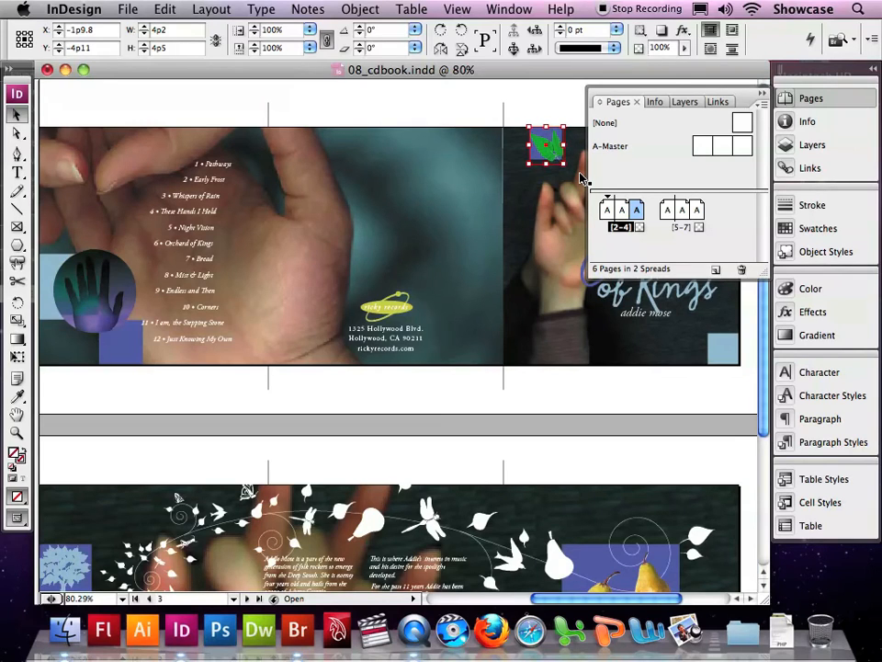
click(761, 94)
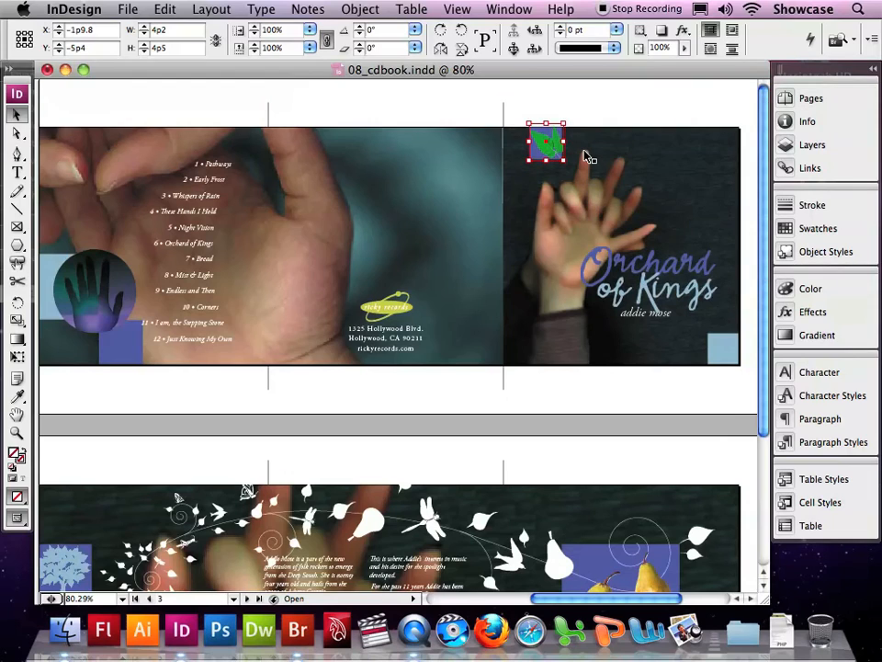
click(604, 102)
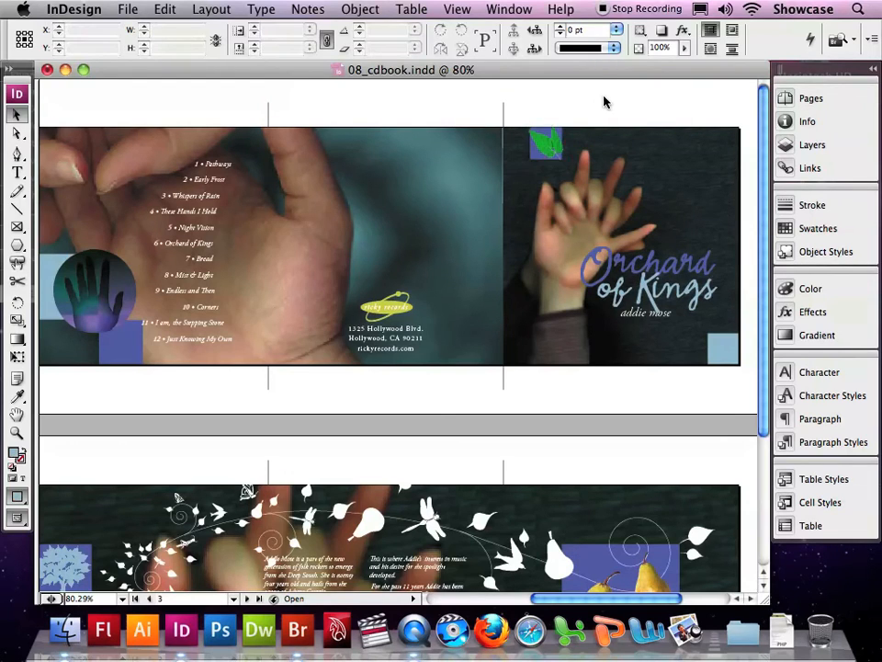
Step: Go to the linked 08_j.psd image on page 4, reveal its file in Bridge, and return to the InDesign layout
click(807, 167)
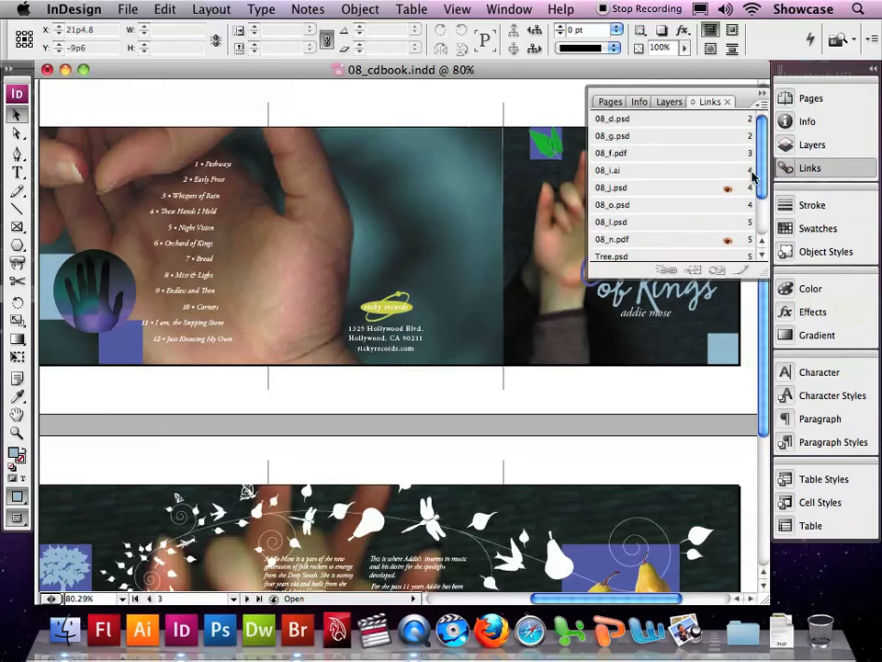
click(650, 189)
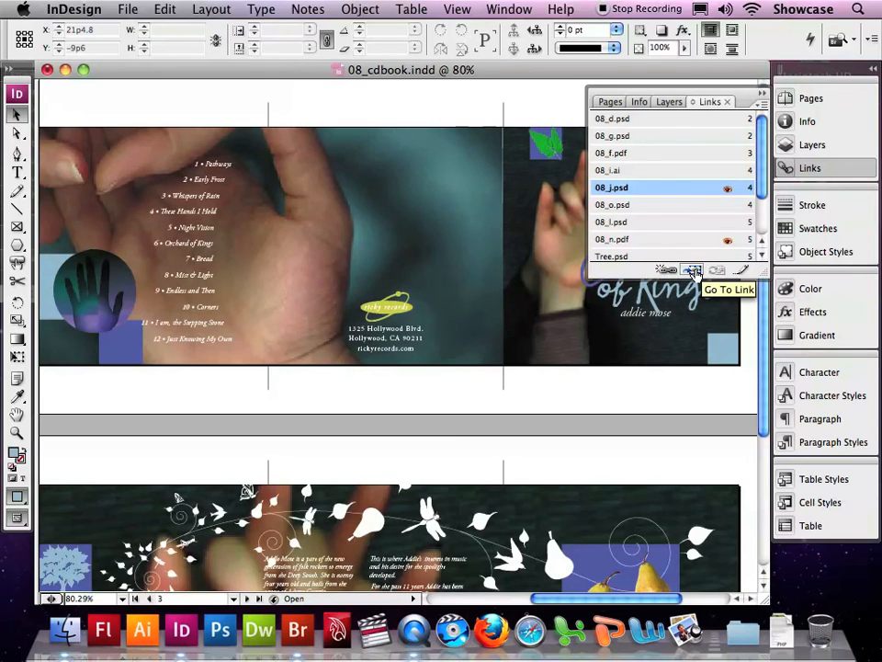
click(694, 270)
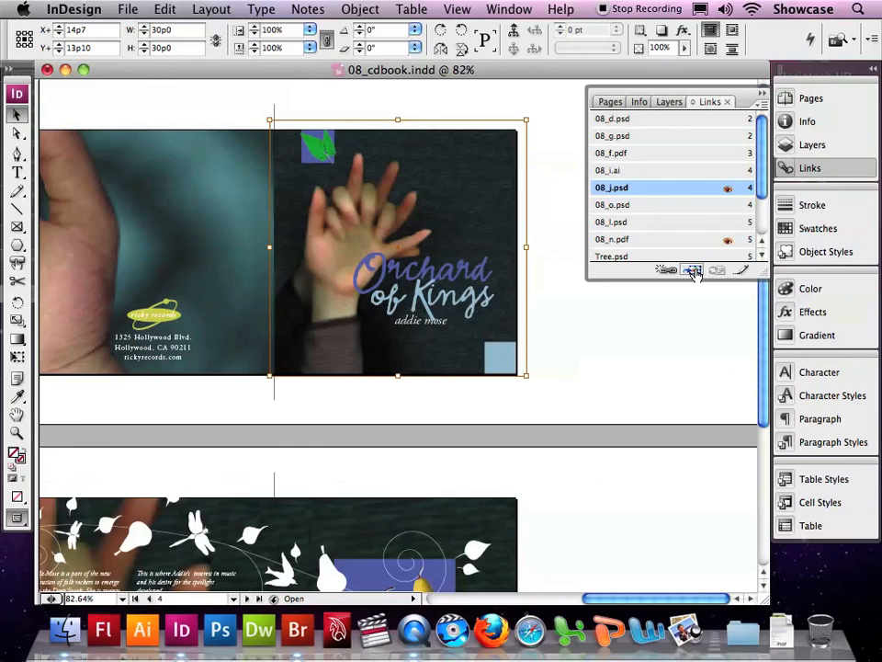
right_click(409, 218)
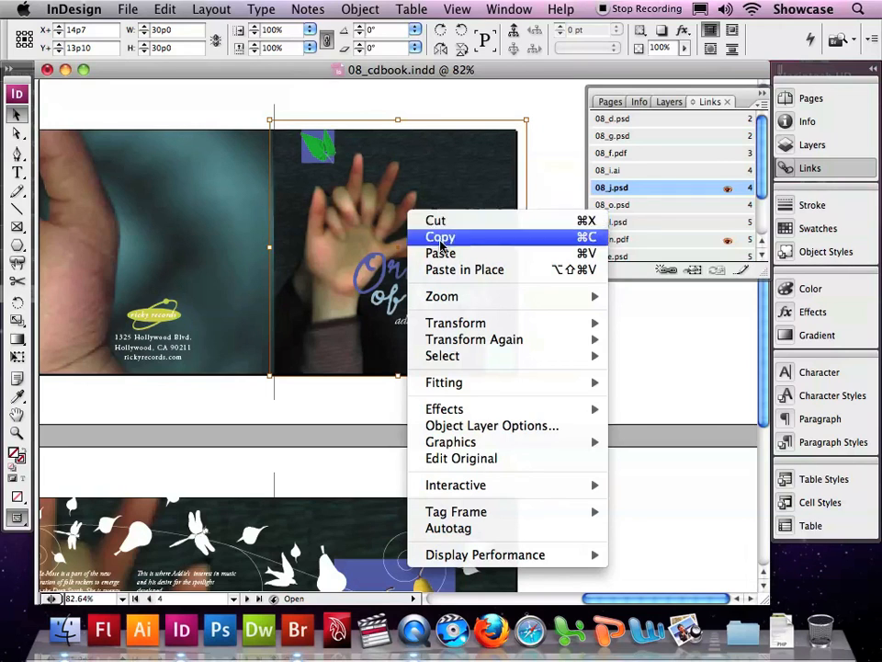
mouse_move(479, 444)
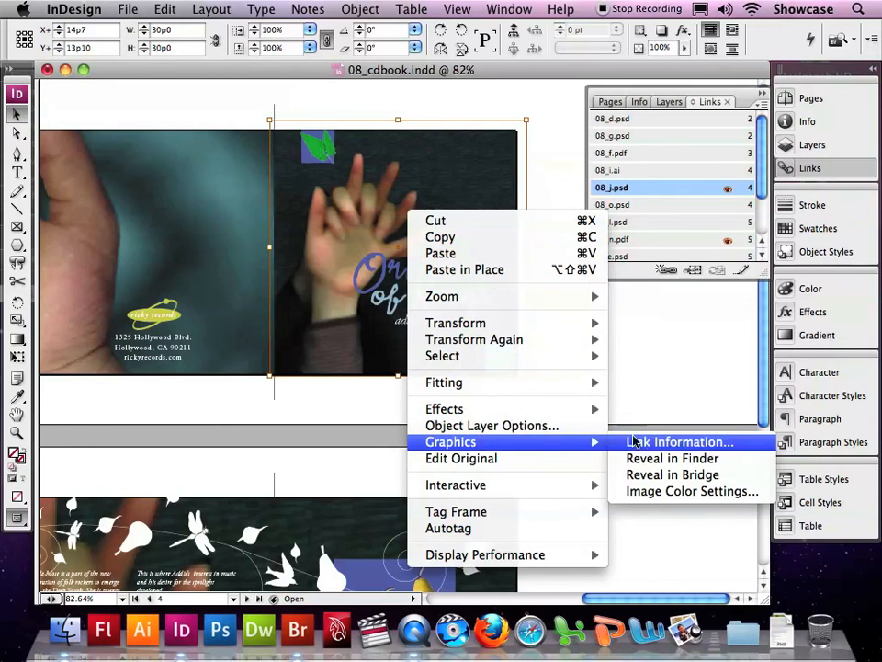
click(661, 475)
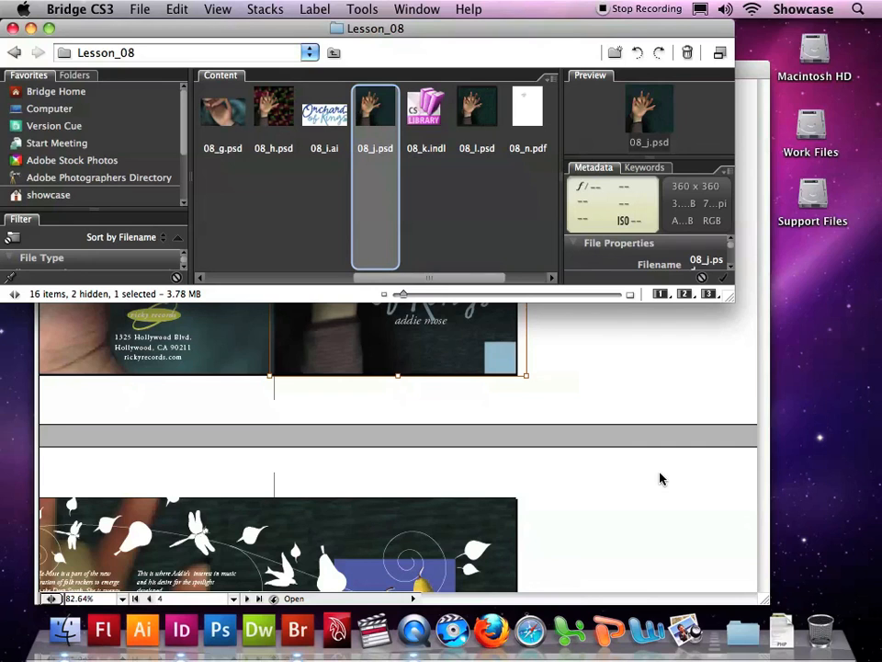
click(617, 402)
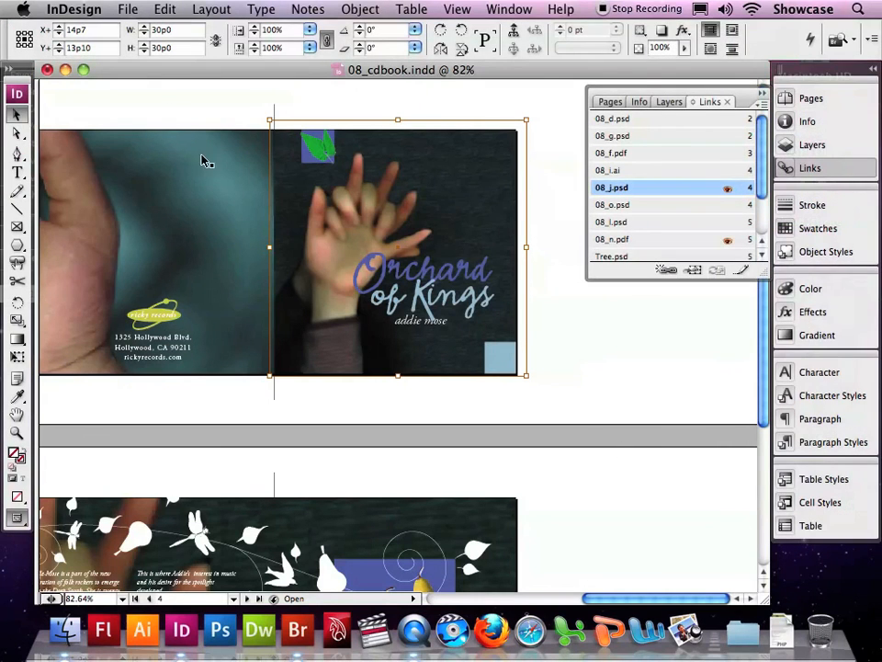
Step: Save the booklet document and deselect the hands image on page 4
click(128, 11)
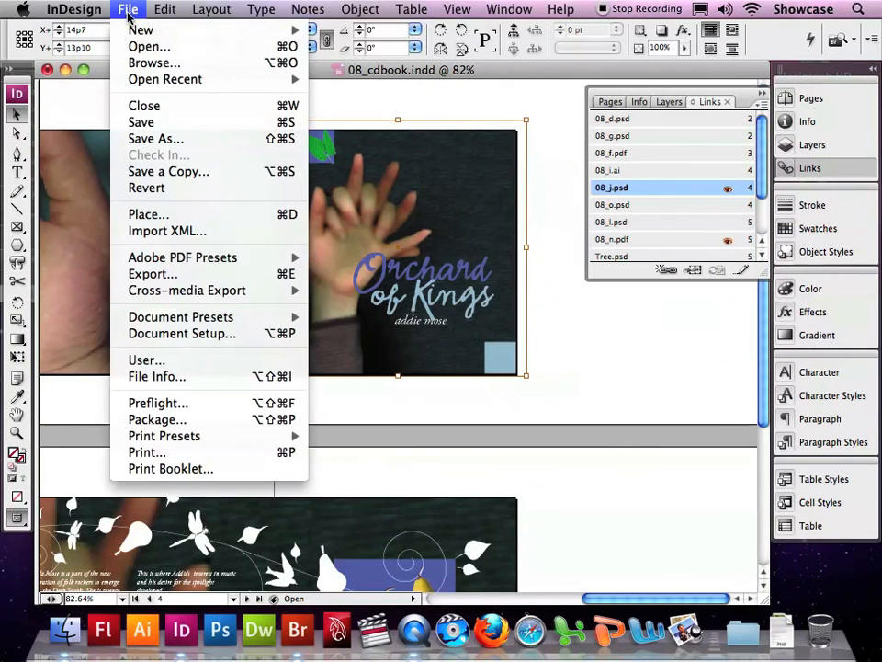
click(139, 122)
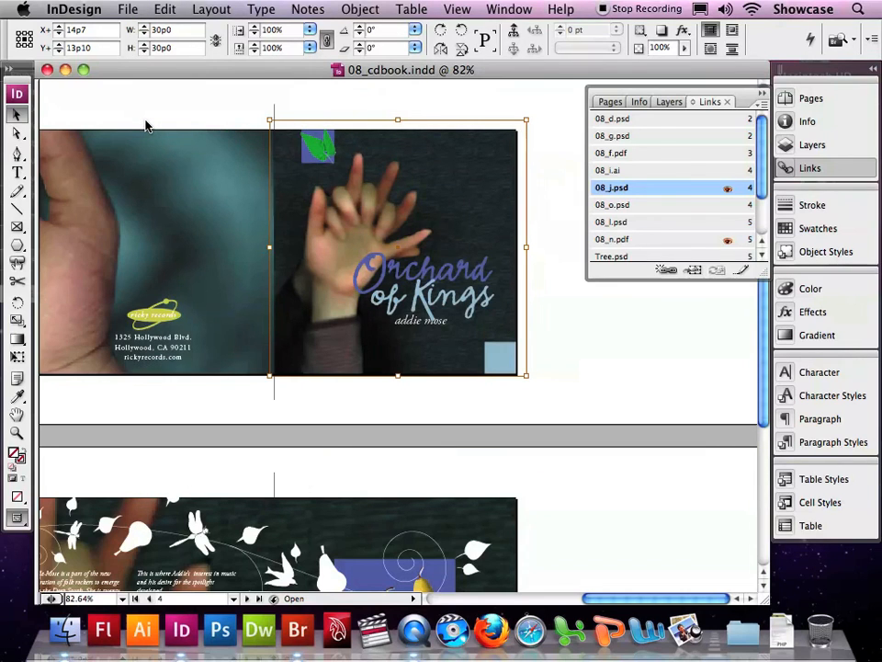
click(147, 114)
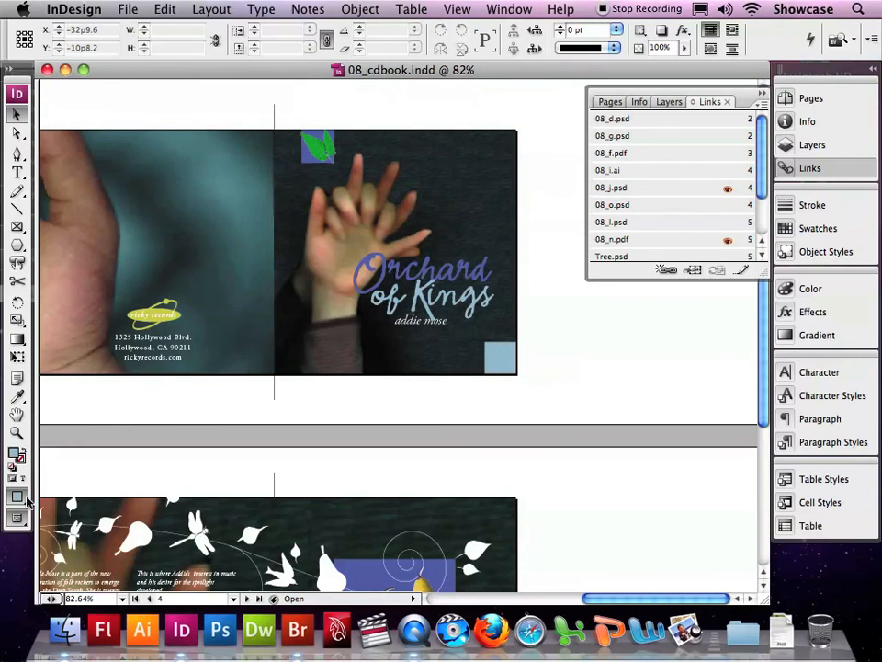
Step: Switch the layout to Preview mode, fit the 2-4 spread in the window, and review both finished spreads
drag(16, 517, 57, 535)
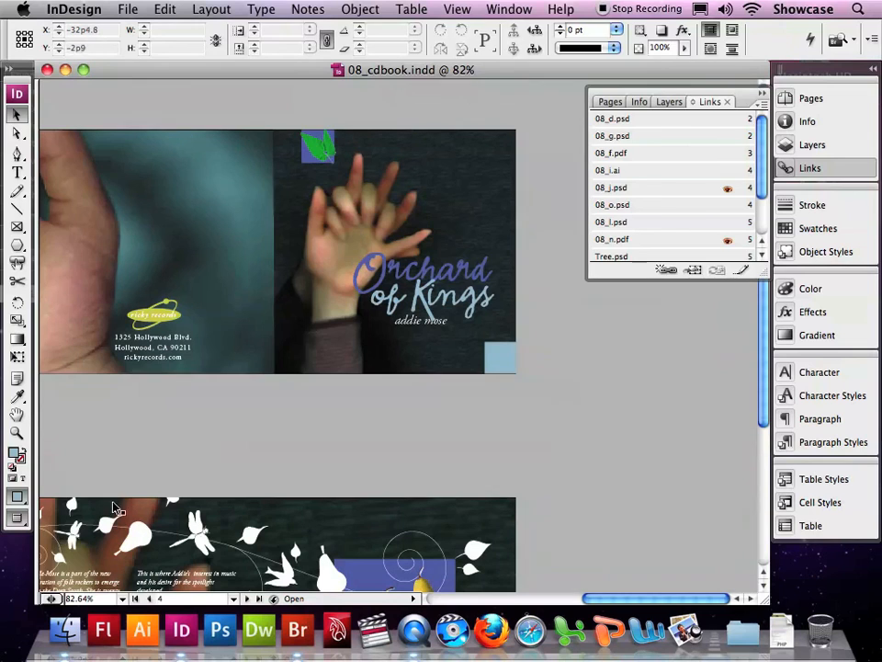
click(457, 8)
click(487, 148)
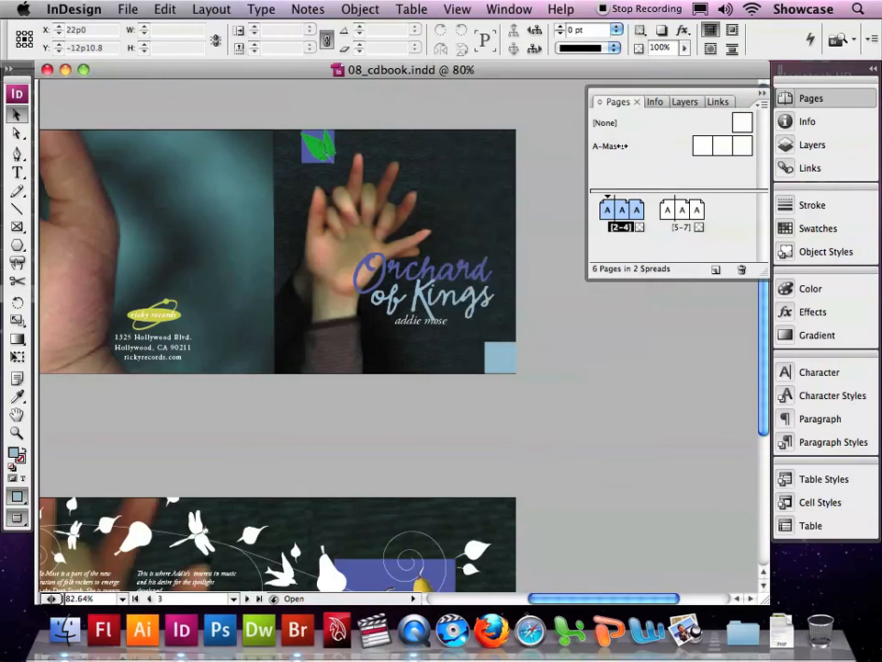
click(759, 96)
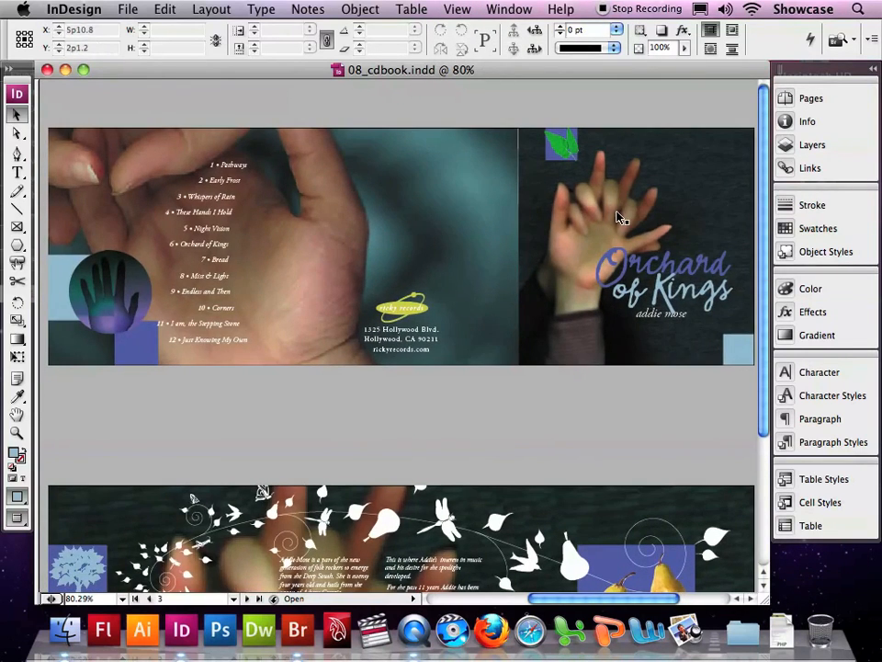
scroll(618, 219, down, 2)
scroll(619, 219, down, 6)
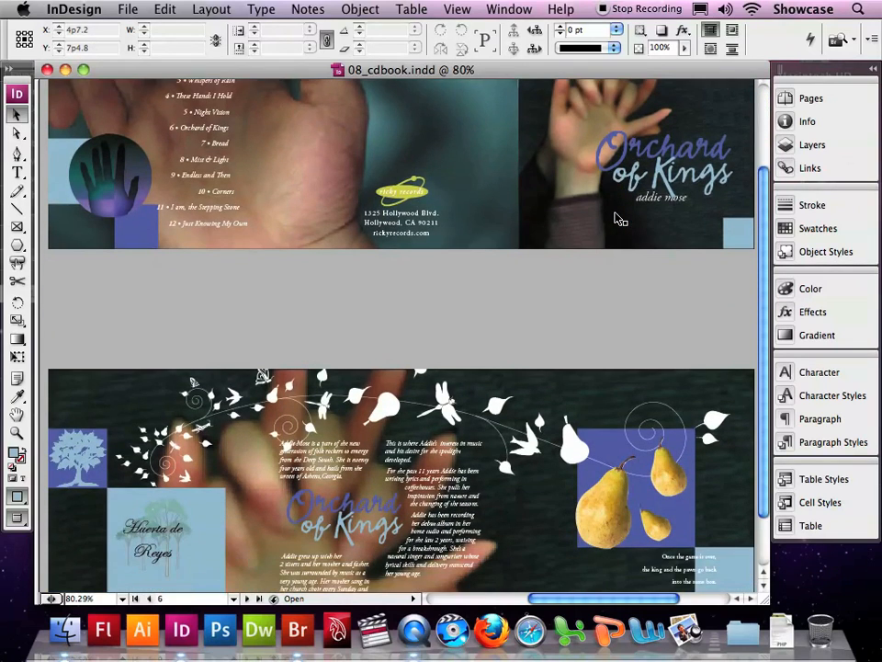
scroll(619, 219, down, 1)
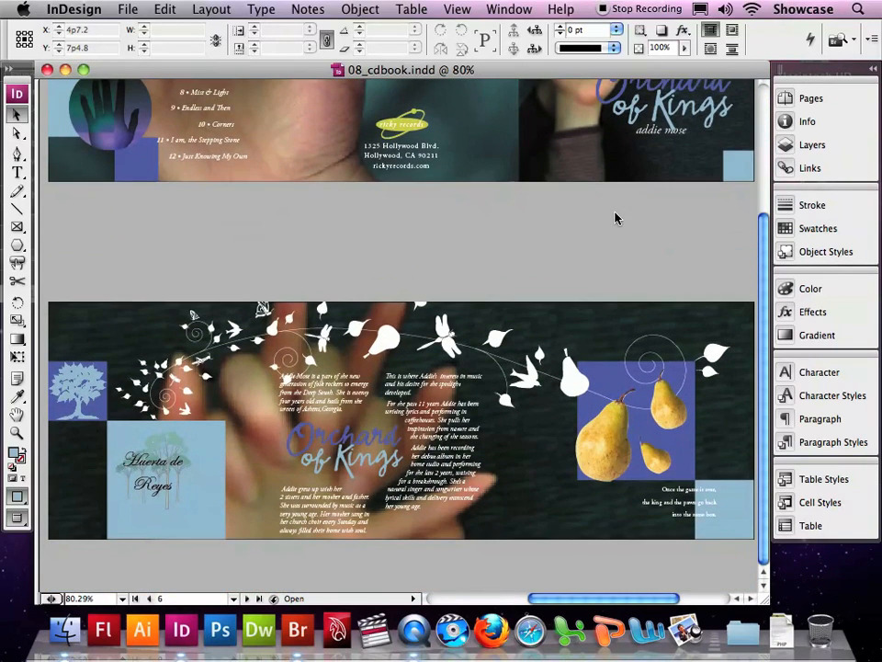
scroll(616, 218, up, 5)
scroll(618, 219, up, 3)
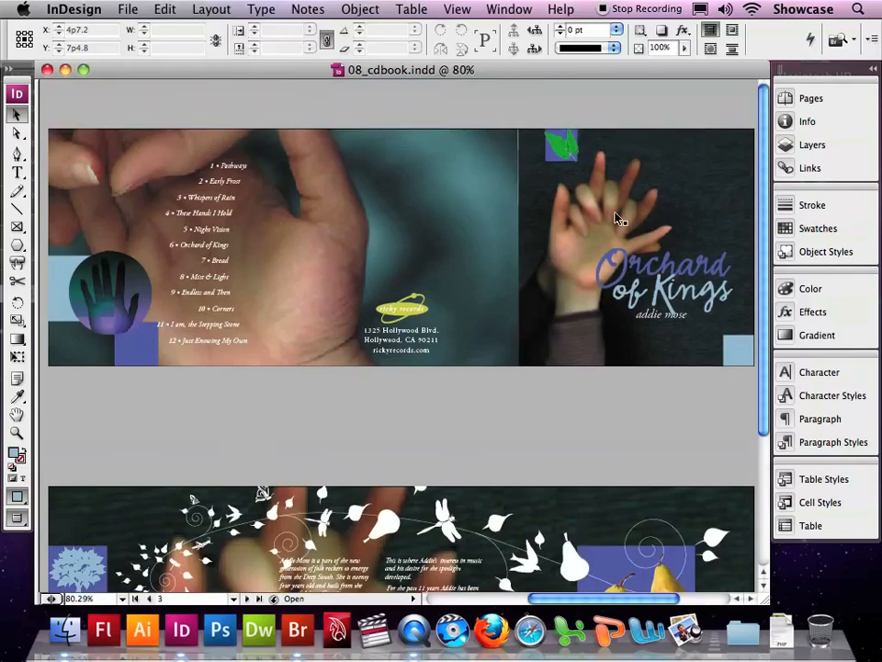